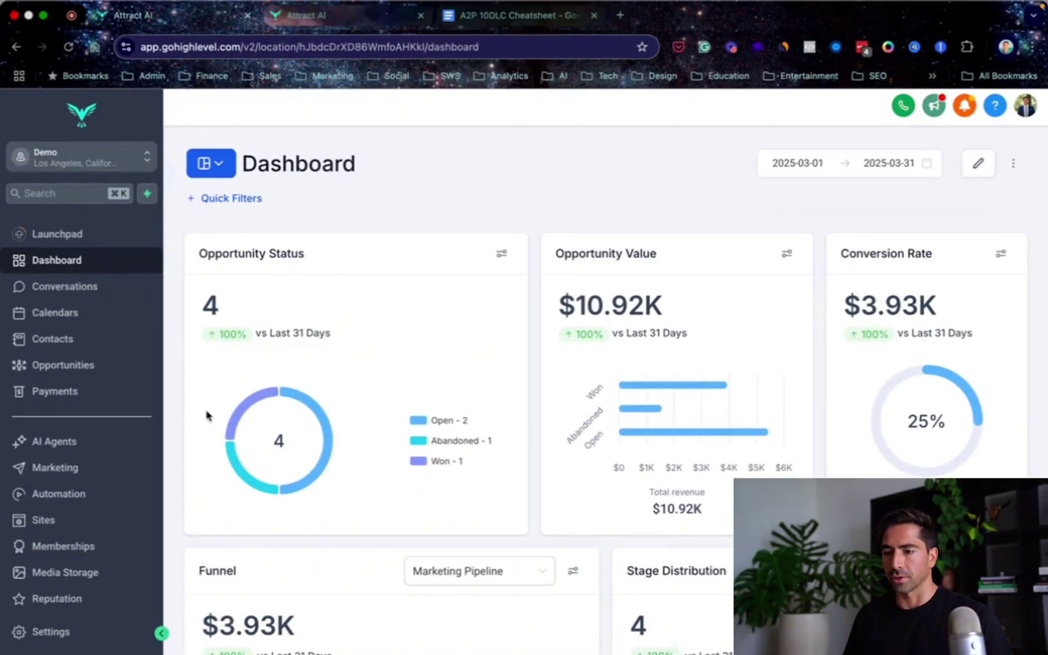
Open Business Profile settings and review Demo LLC's general, business and authorized representative details.
left_click(46, 634)
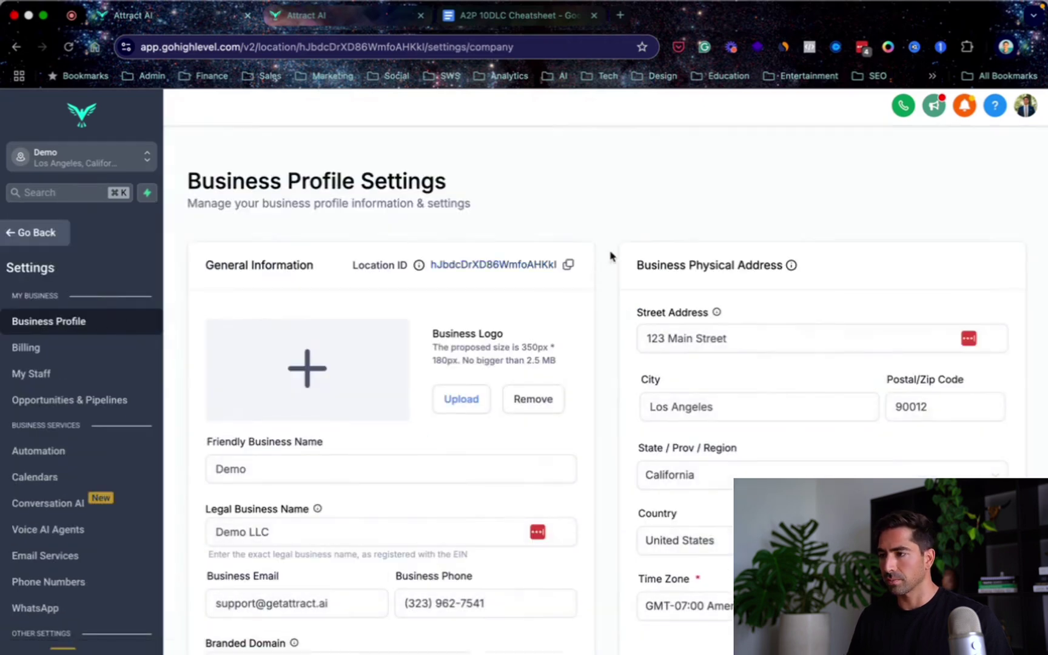
scroll(610, 259, "down", 4)
scroll(610, 260, "down", 15)
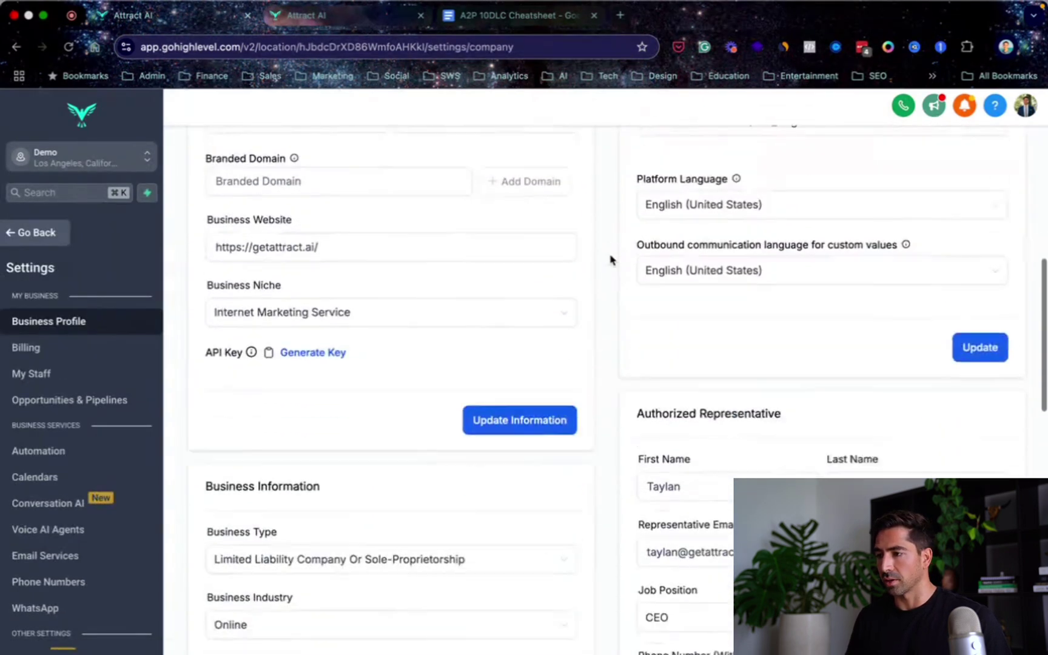
scroll(610, 259, "up", 10)
scroll(610, 259, "up", 5)
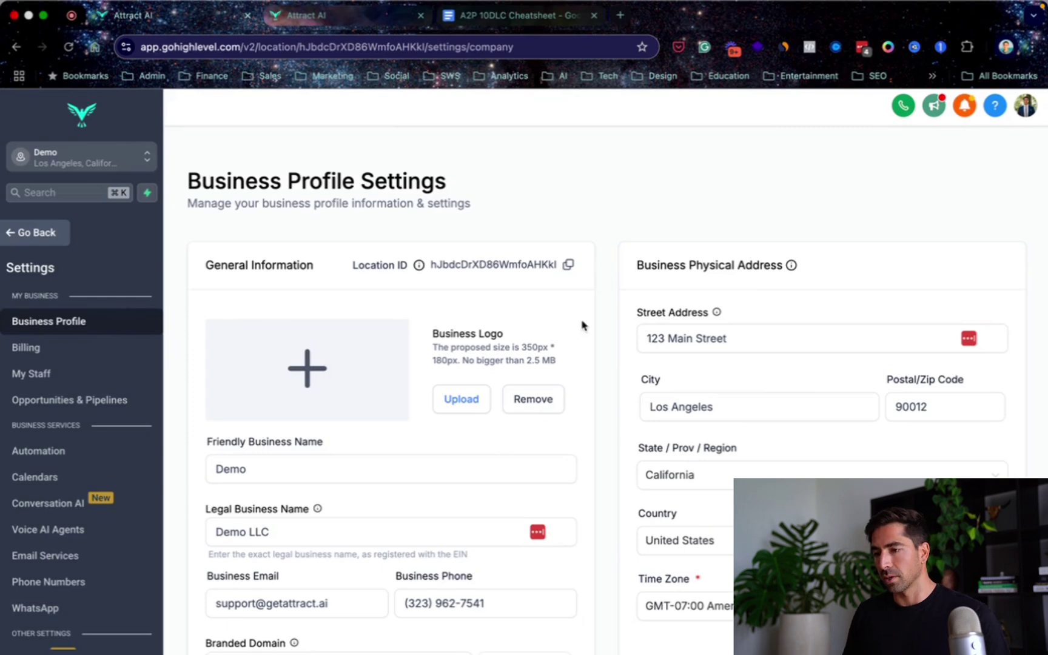
scroll(581, 325, "down", 4)
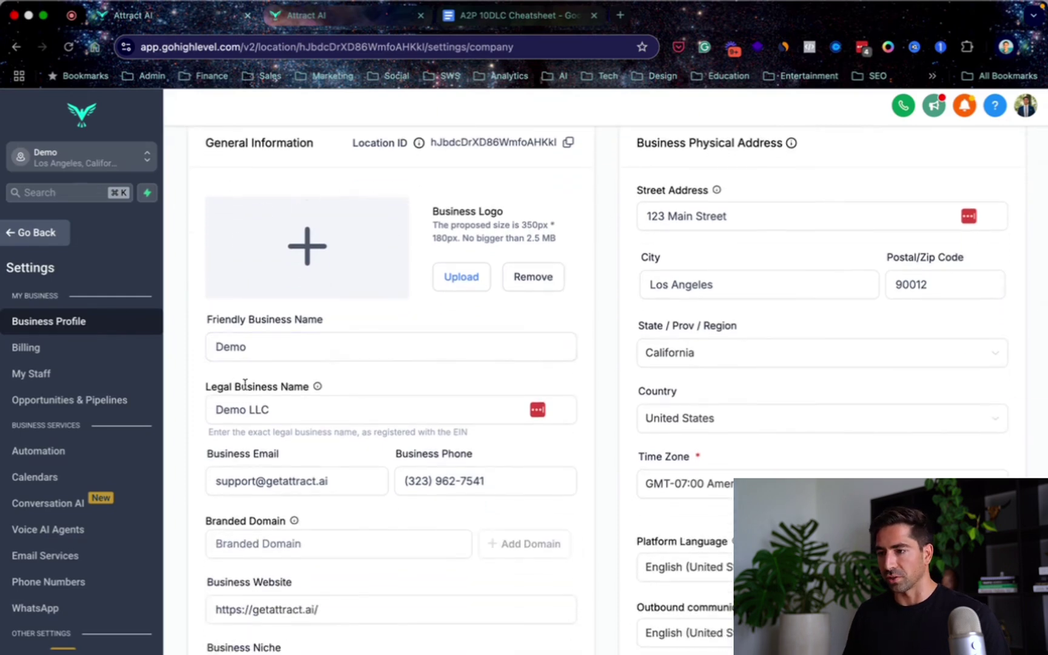
scroll(265, 431, "down", 5)
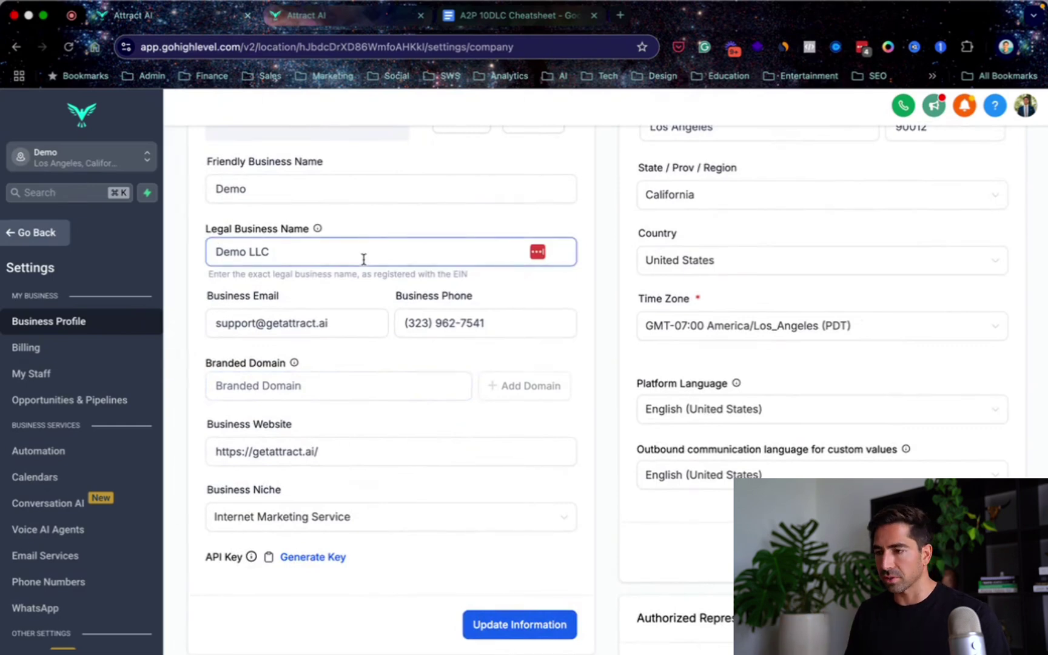
scroll(364, 261, "down", 4)
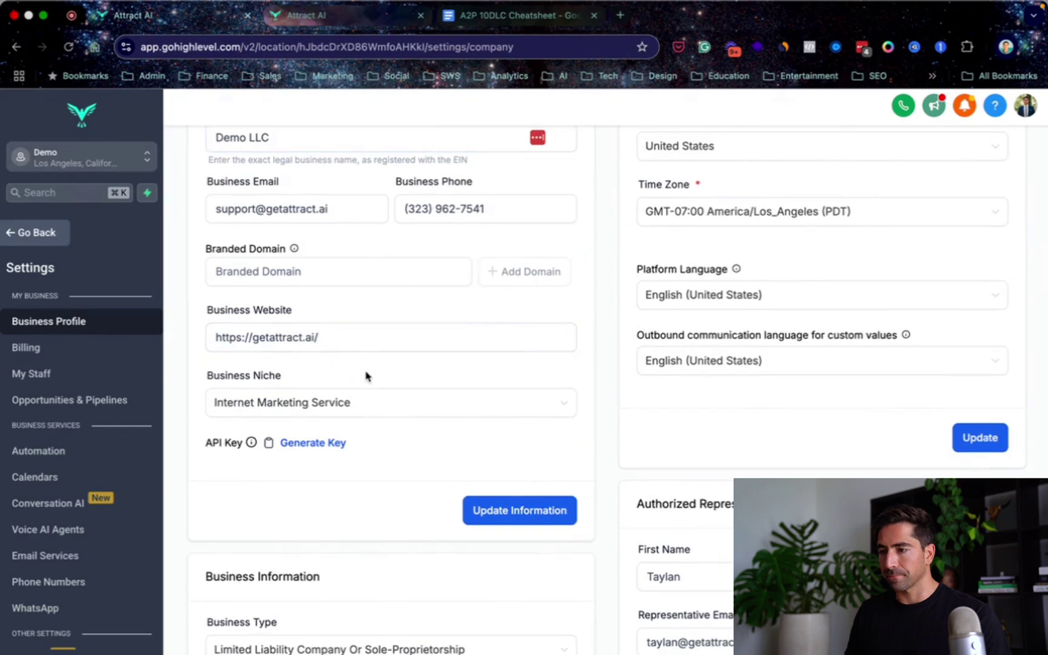
scroll(370, 379, "down", 3)
scroll(749, 259, "up", 12)
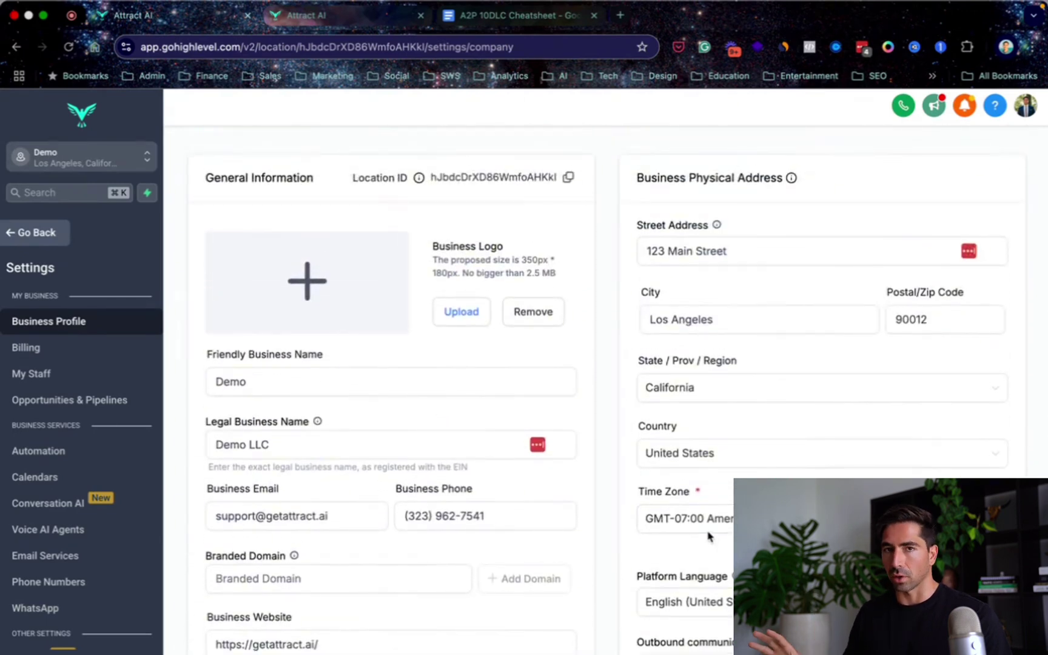
scroll(627, 511, "down", 10)
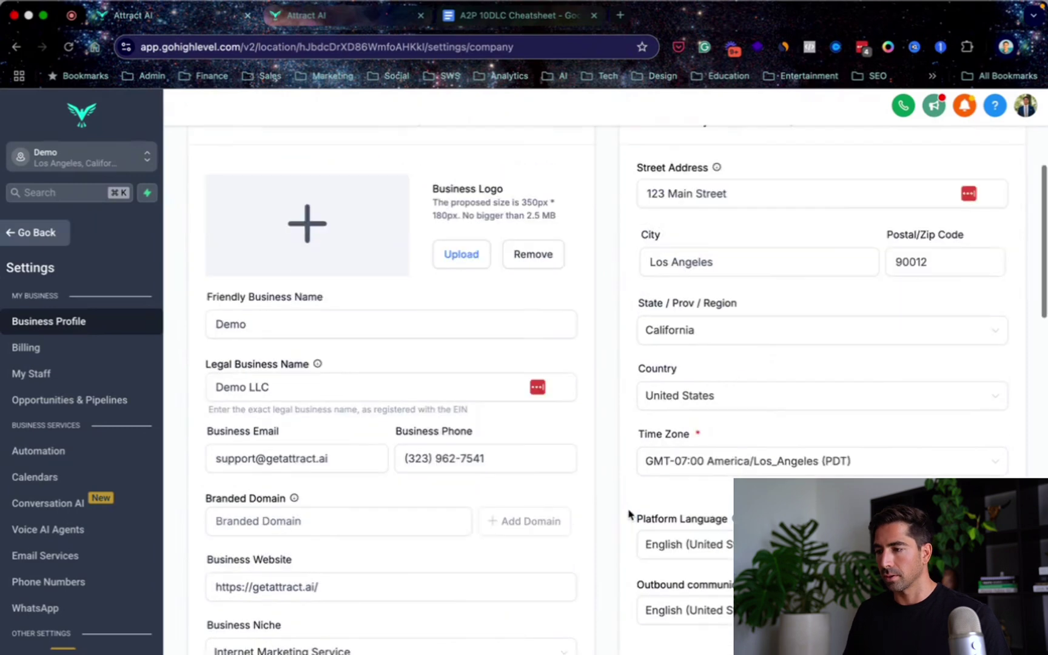
scroll(627, 546, "down", 3)
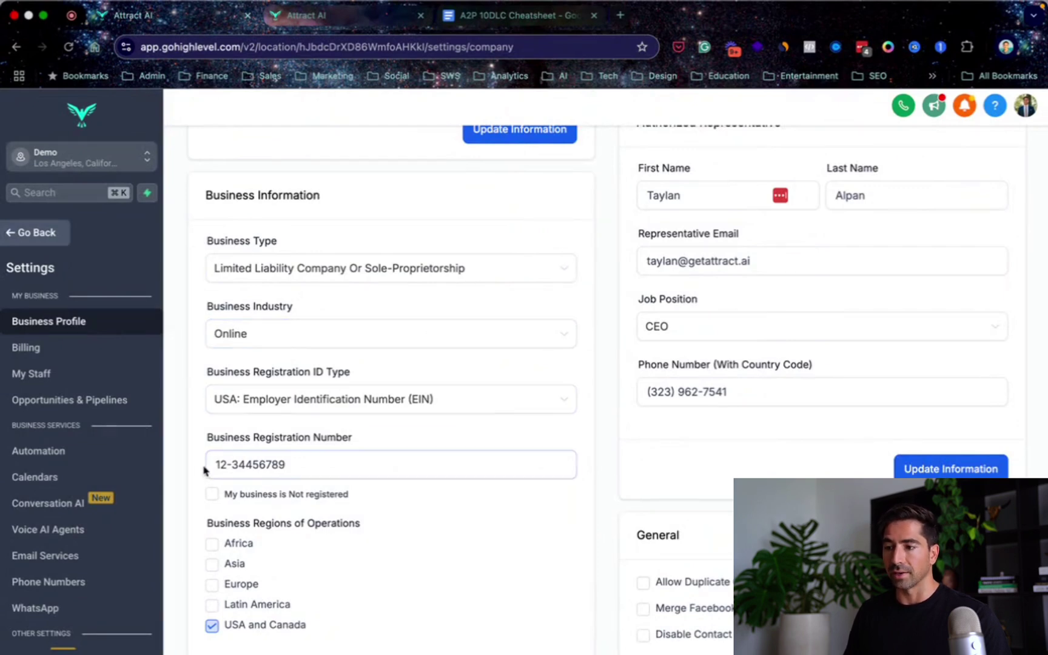
scroll(434, 471, "down", 3)
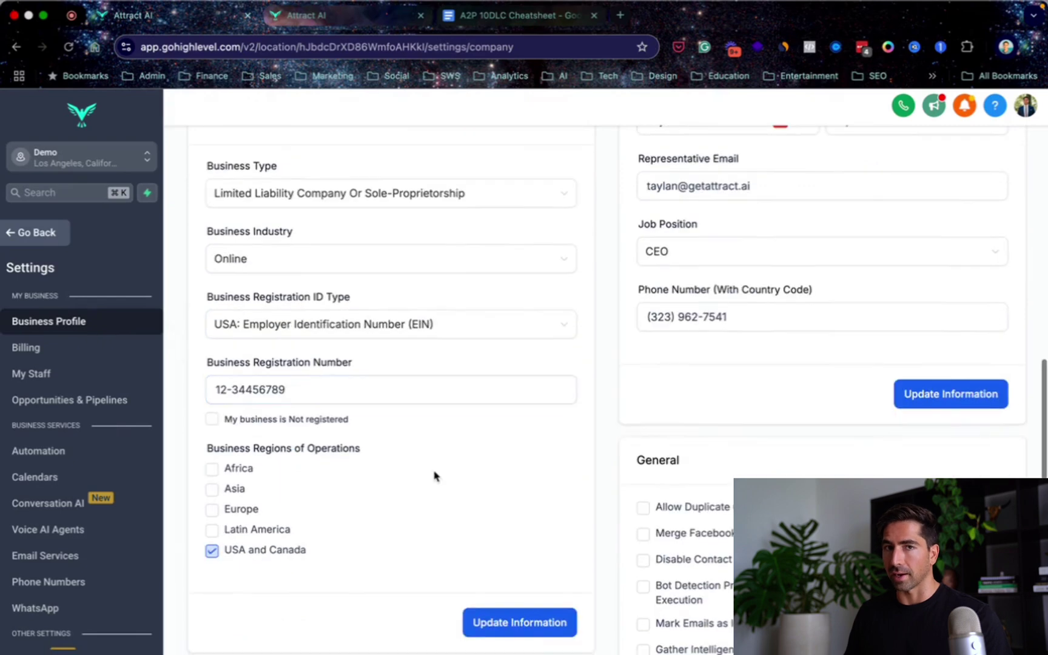
scroll(470, 465, "up", 3)
scroll(470, 465, "up", 5)
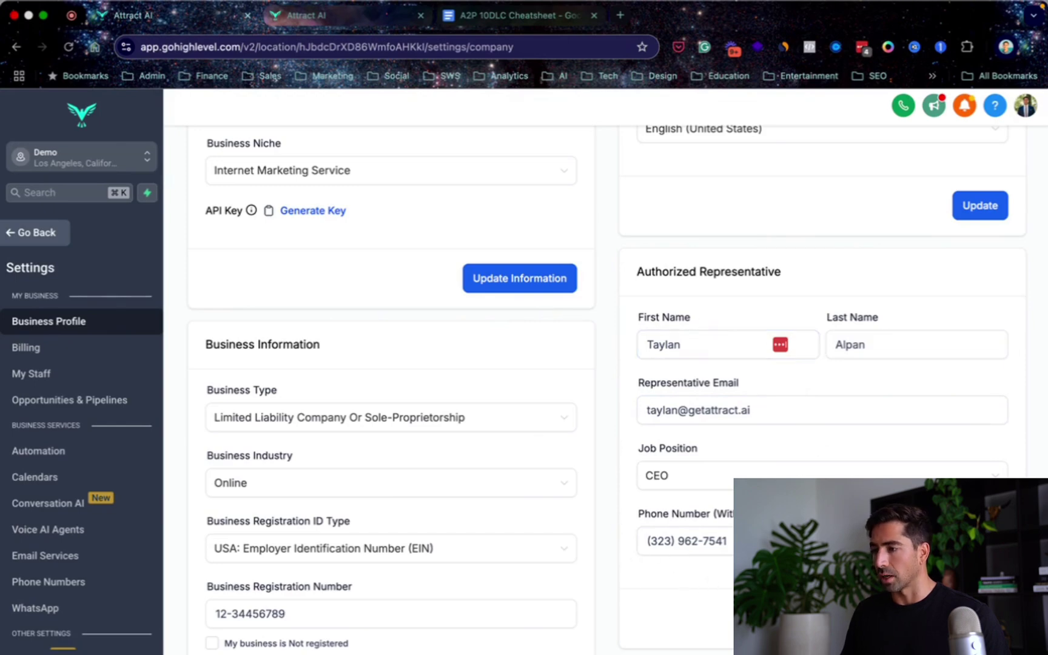
scroll(620, 532, "down", 12)
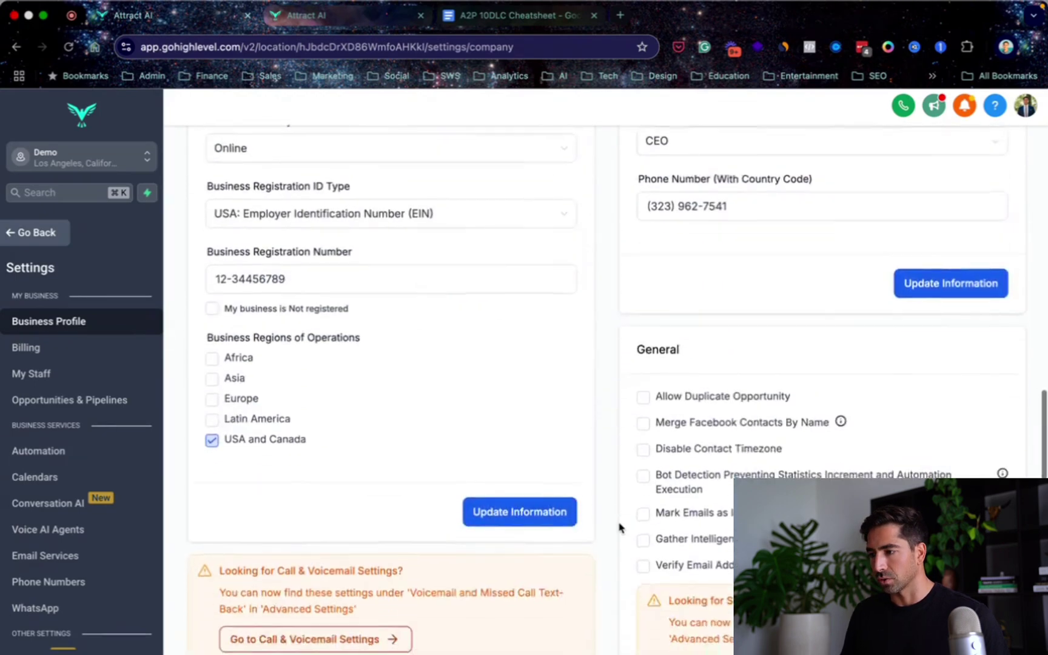
scroll(620, 527, "up", 12)
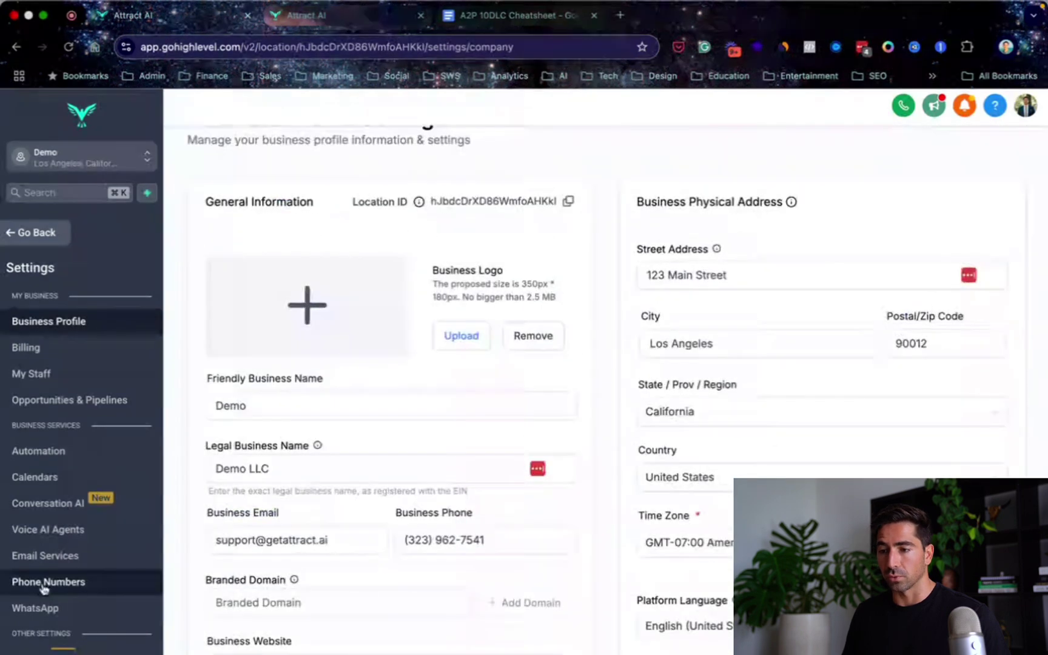
Go to the Phone Numbers Trust Center and check the SMS Compliance advanced settings.
left_click(42, 584)
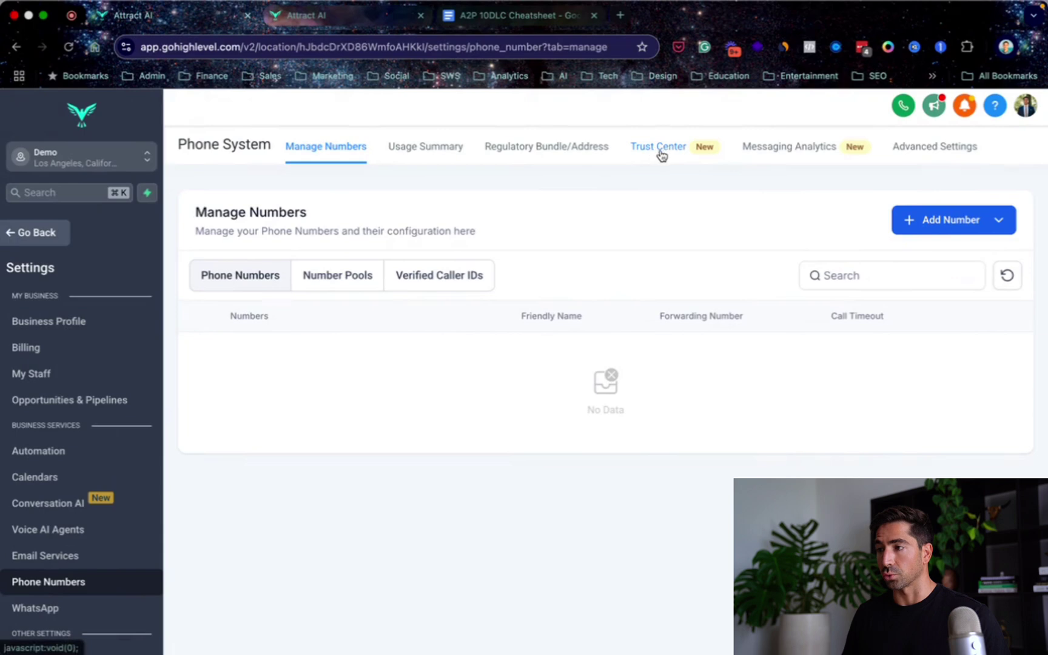
left_click(652, 156)
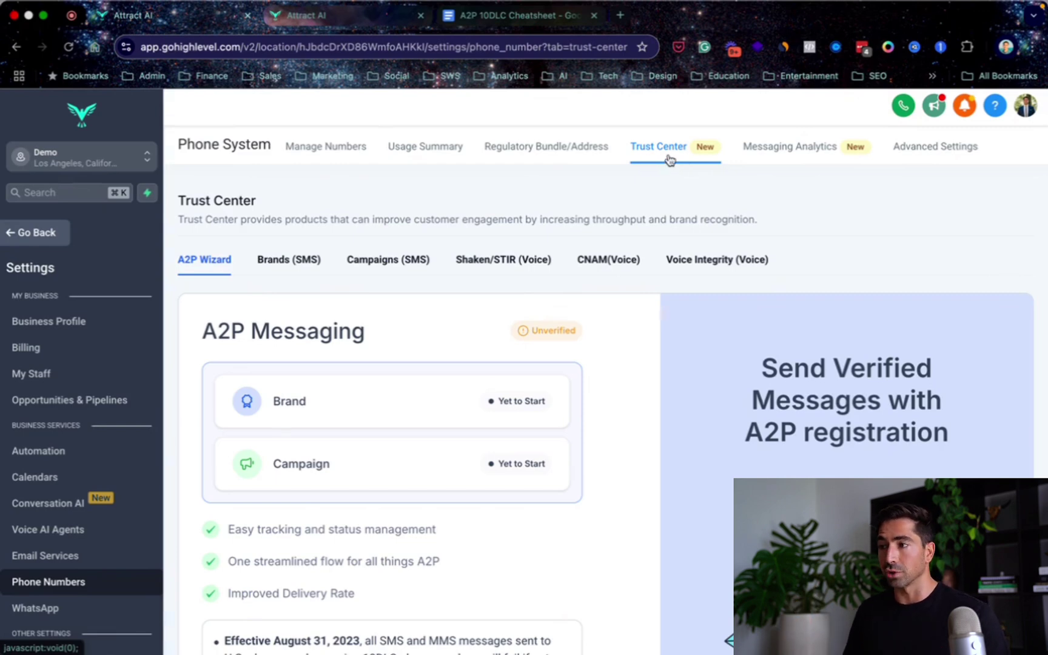
scroll(628, 181, "down", 2)
scroll(628, 181, "up", 2)
left_click(942, 157)
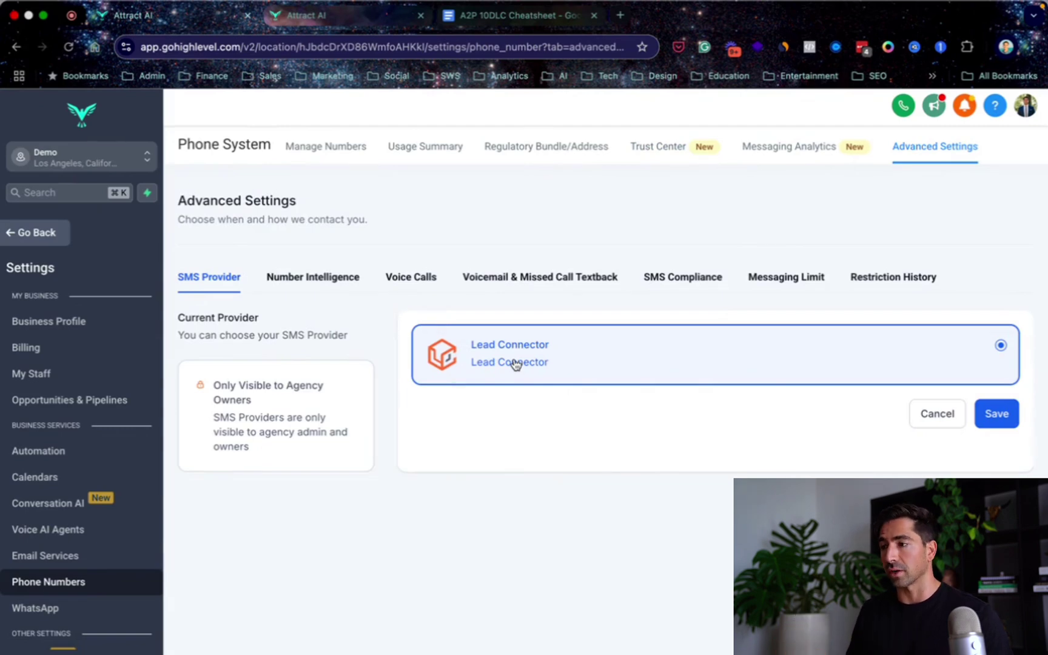
left_click(677, 284)
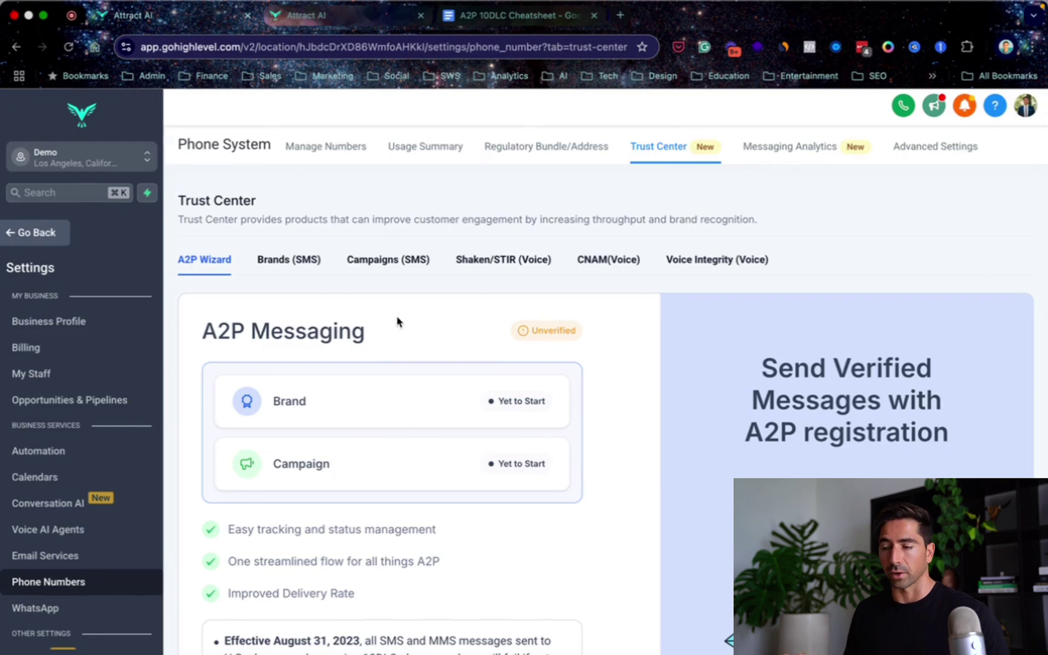
Start A2P registration, keep Yes for US/Canada, and confirm the prefilled Business Details.
scroll(412, 326, "down", 6)
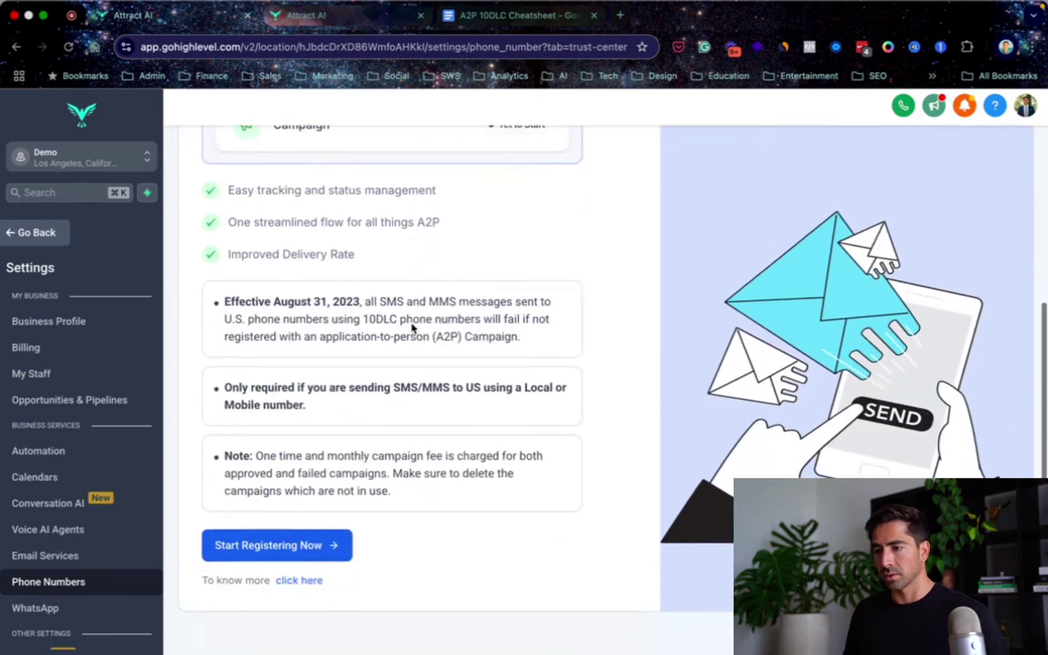
left_click(265, 545)
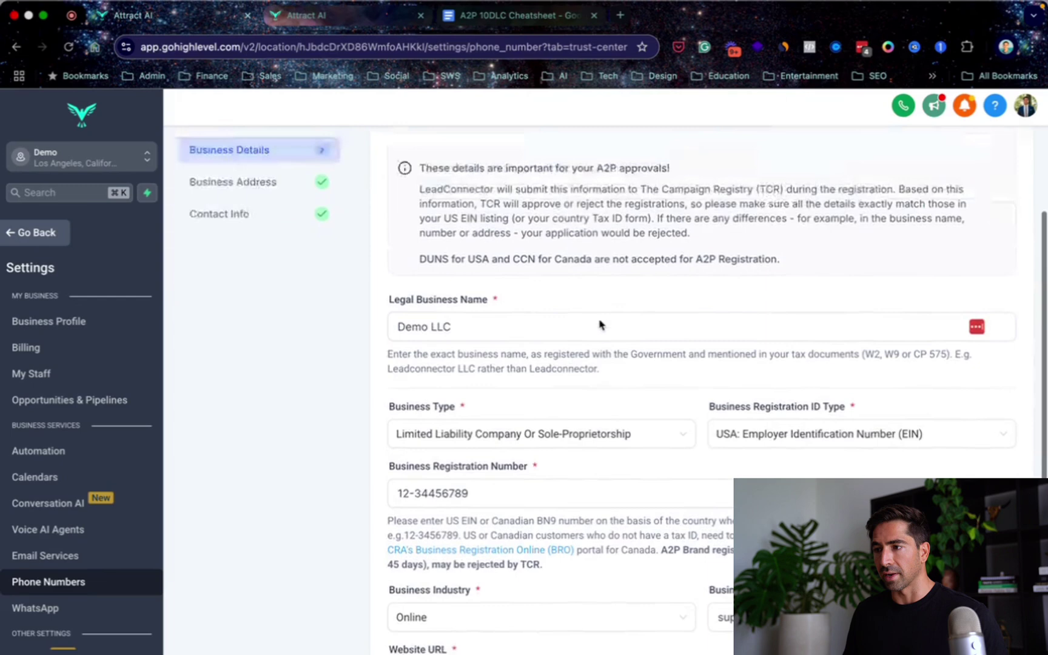
left_click(599, 320)
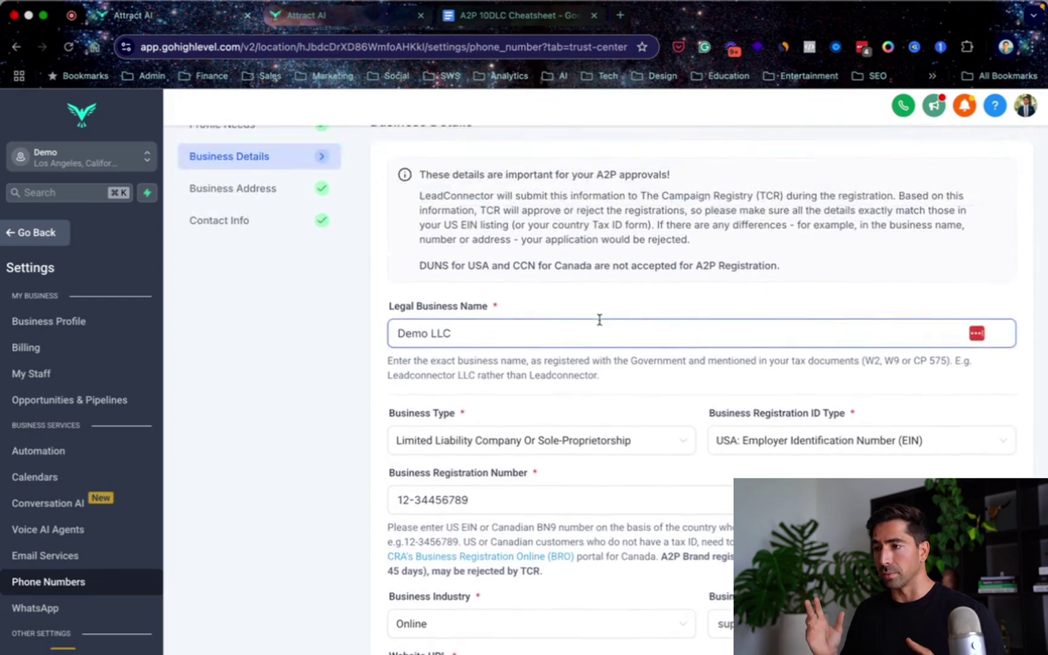
scroll(599, 321, "down", 5)
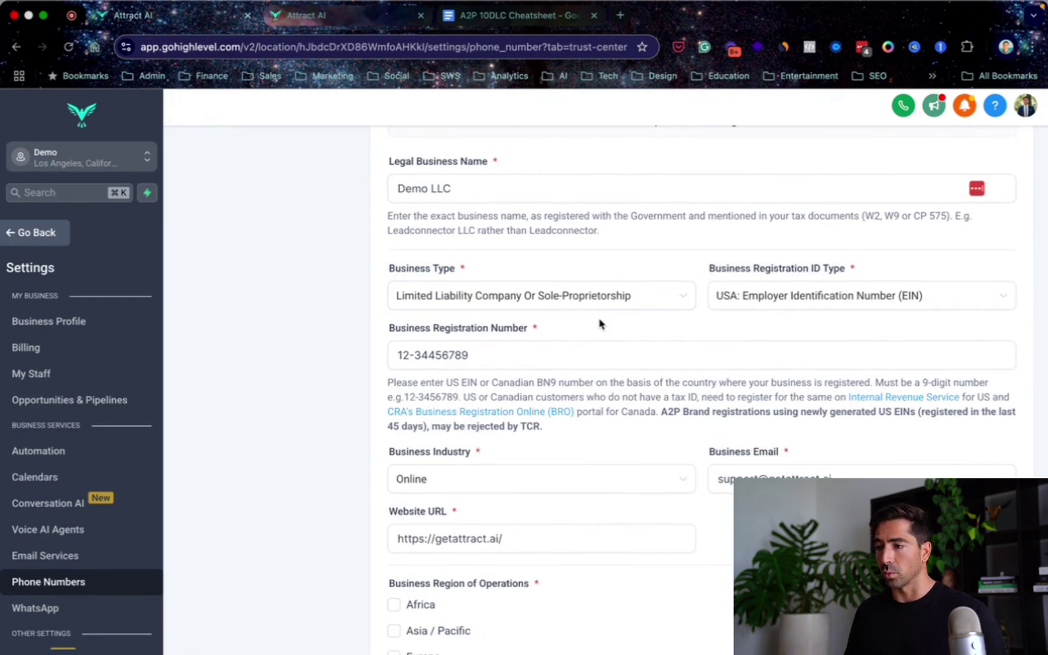
left_click(601, 297)
scroll(601, 297, "down", 2)
scroll(601, 297, "up", 3)
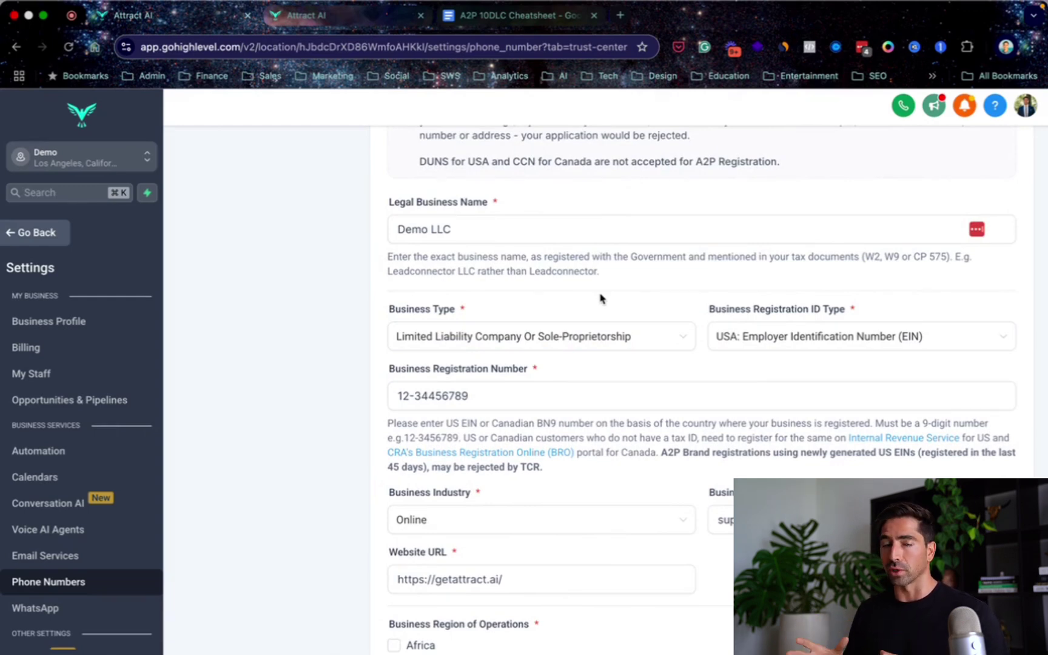
scroll(601, 299, "down", 5)
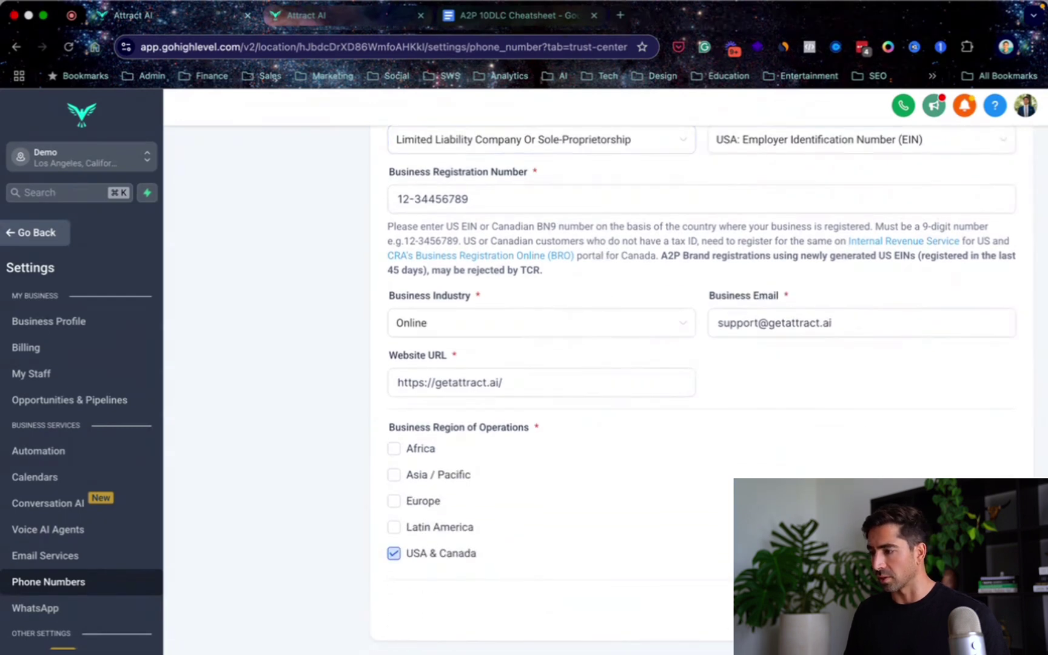
left_click(542, 546)
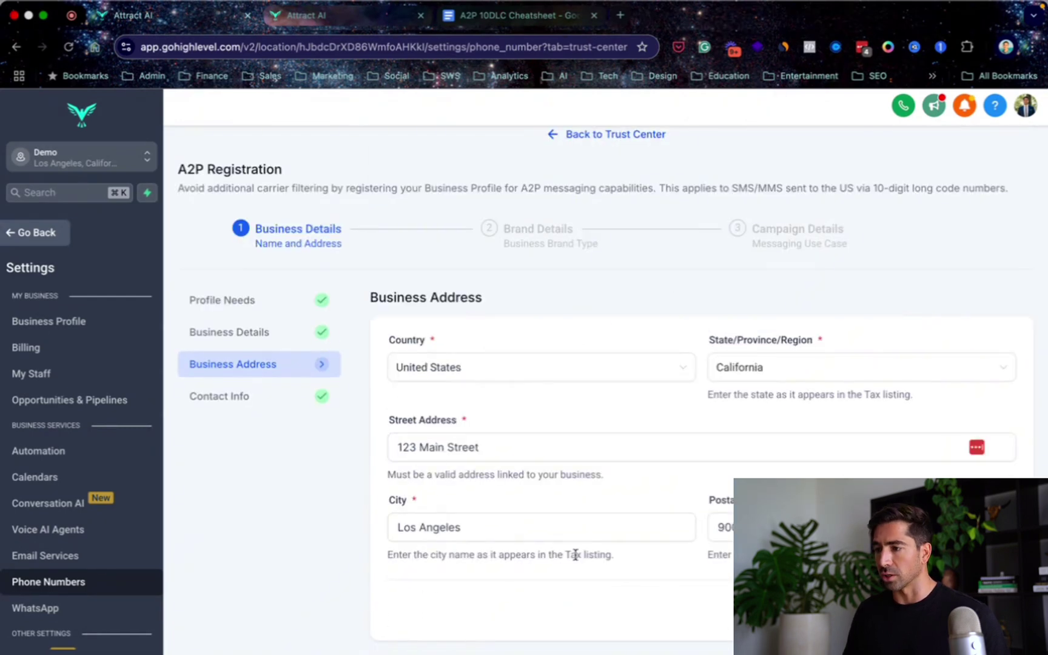
Confirm the prefilled United States business address and contact info to reach Brand Details.
scroll(685, 485, "down", 1)
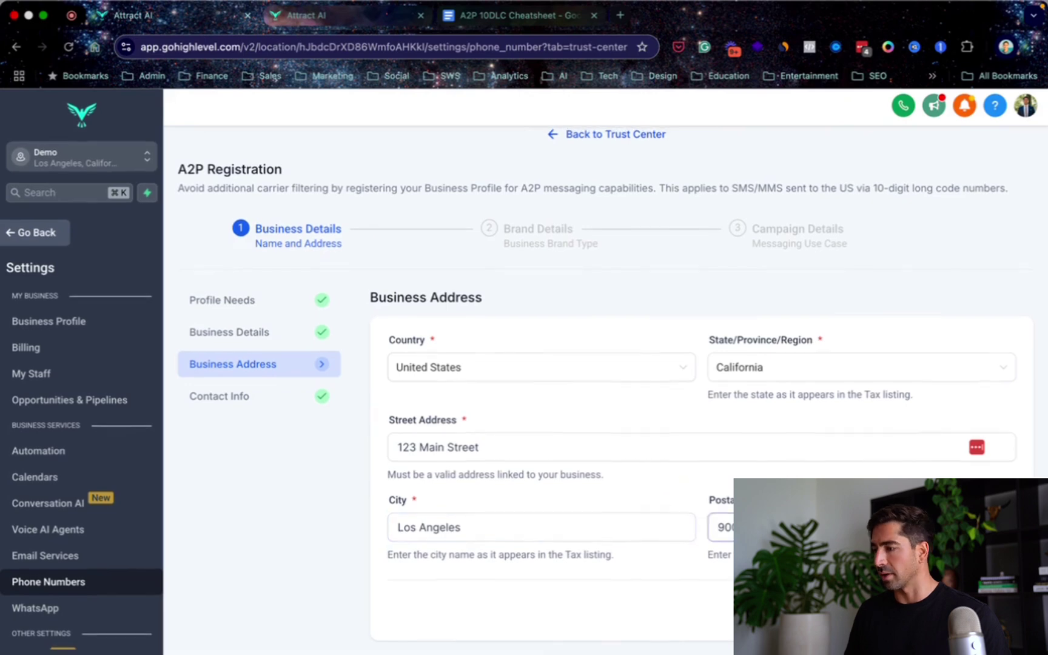
left_click(976, 609)
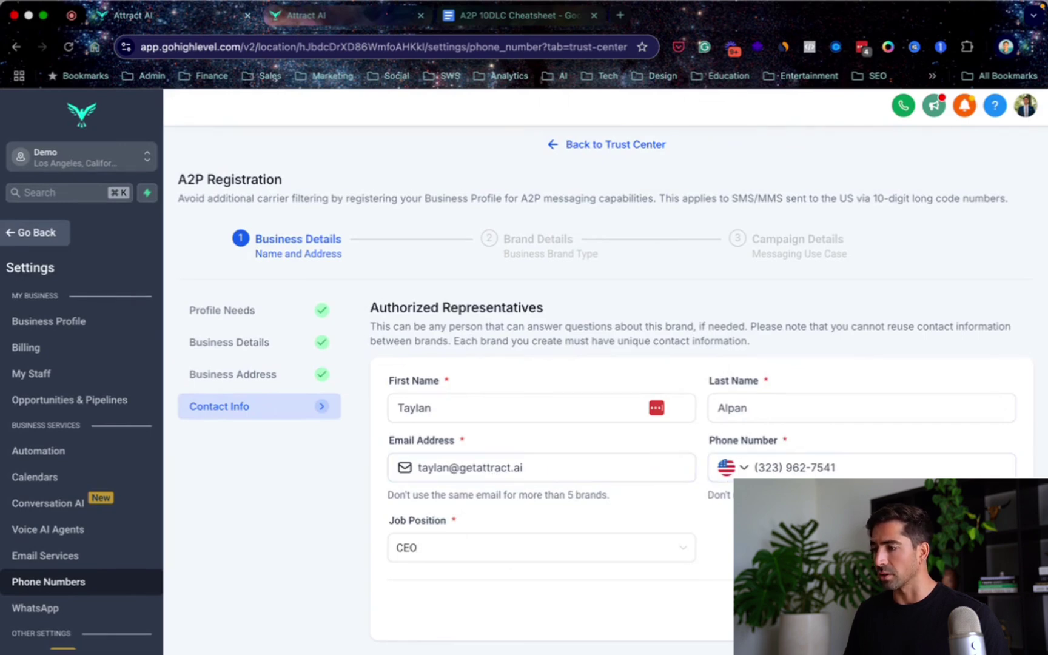
left_click(976, 610)
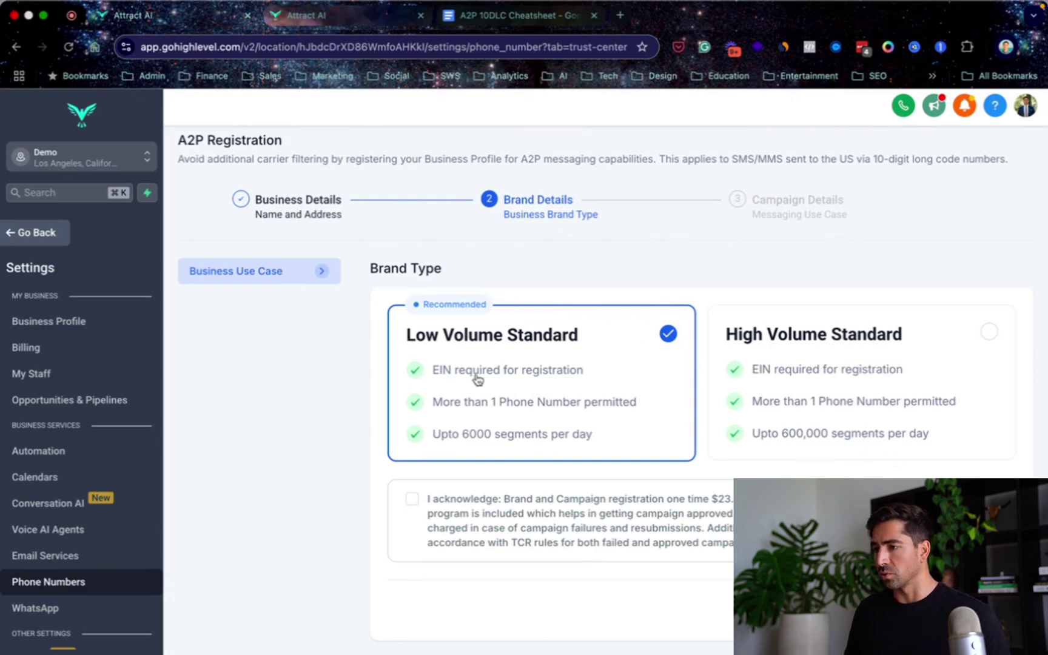
Accept the registration fee acknowledgement and review the prefilled Low Volume Mixed campaign fields.
left_click(412, 499)
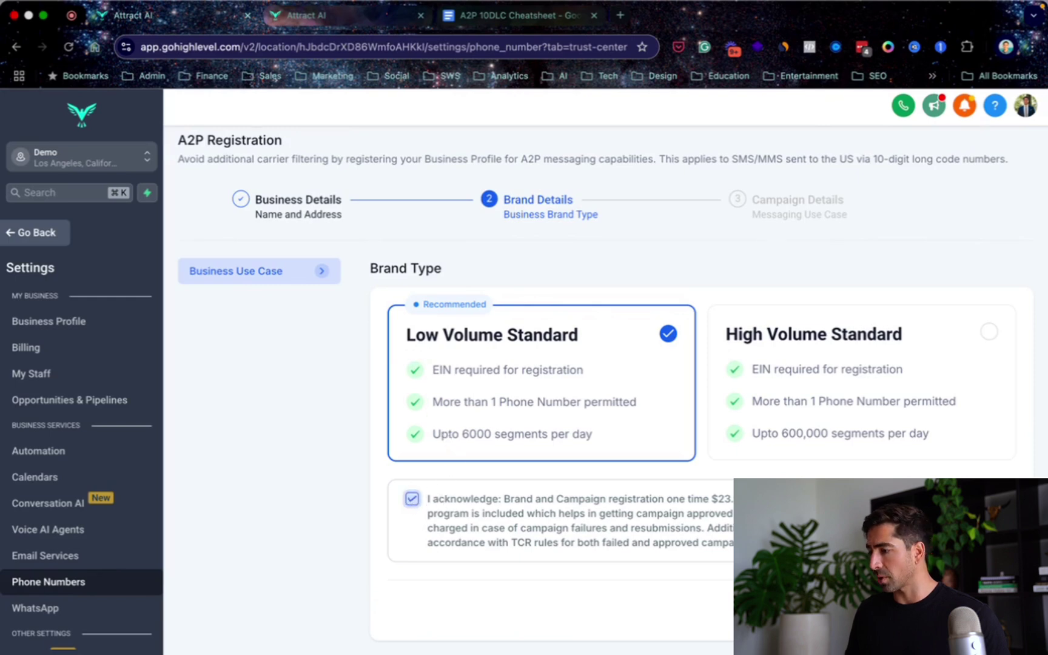
left_click(983, 610)
scroll(655, 379, "down", 8)
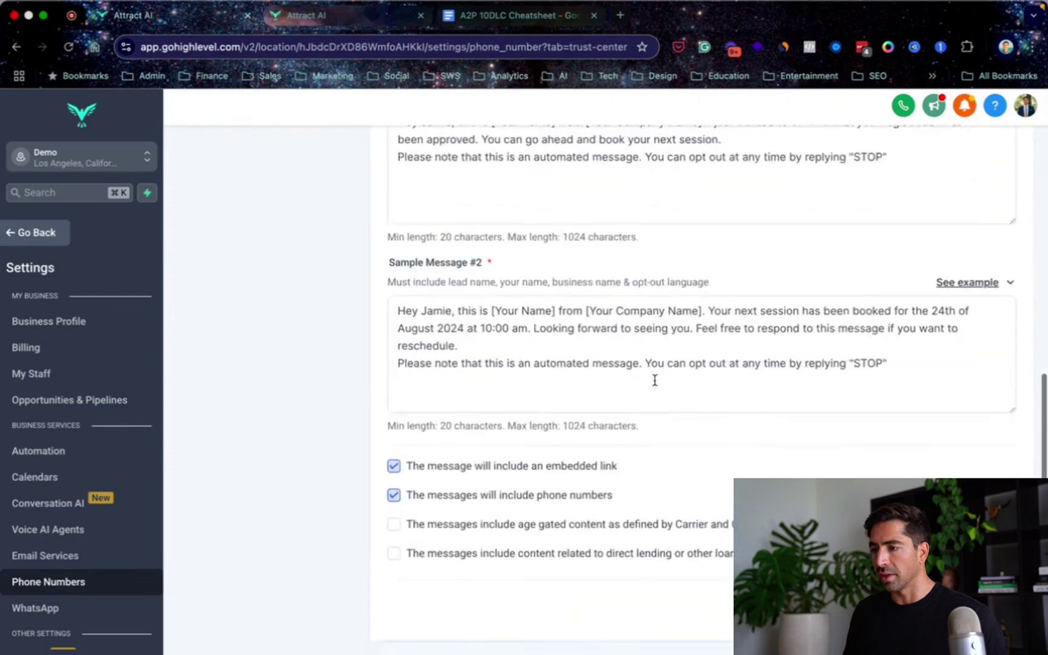
scroll(655, 379, "up", 4)
scroll(655, 379, "up", 5)
scroll(655, 382, "down", 1)
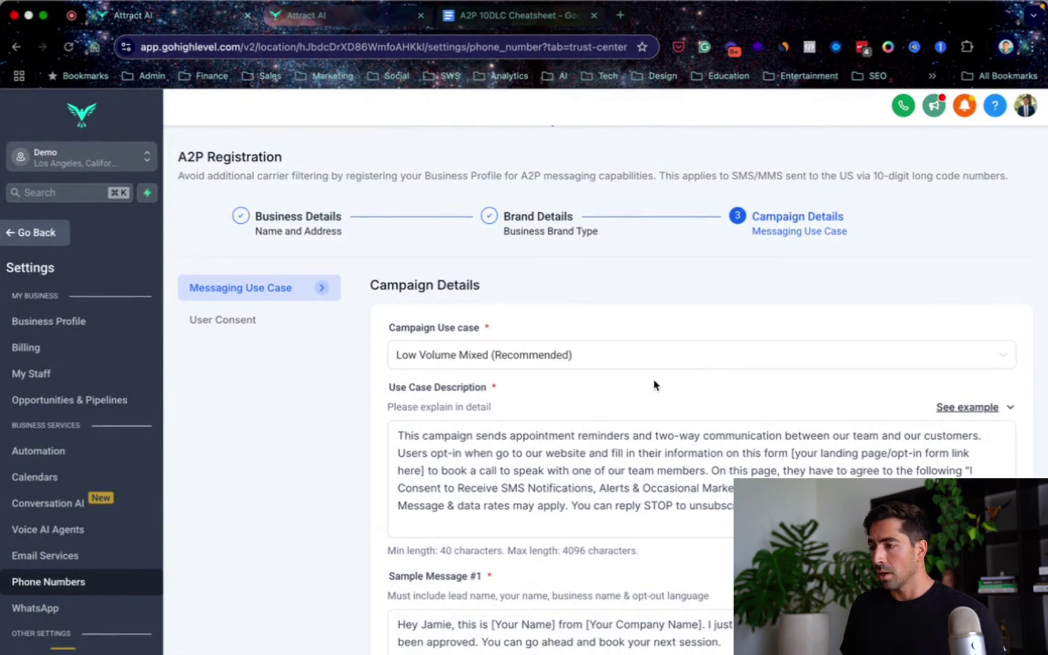
scroll(644, 376, "down", 5)
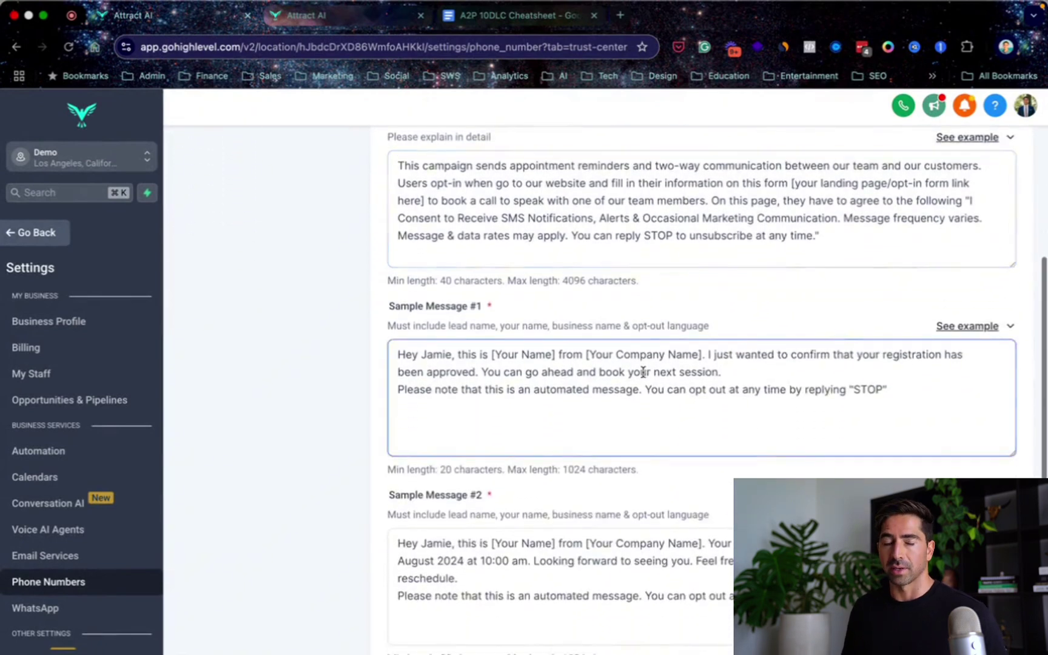
scroll(643, 371, "up", 6)
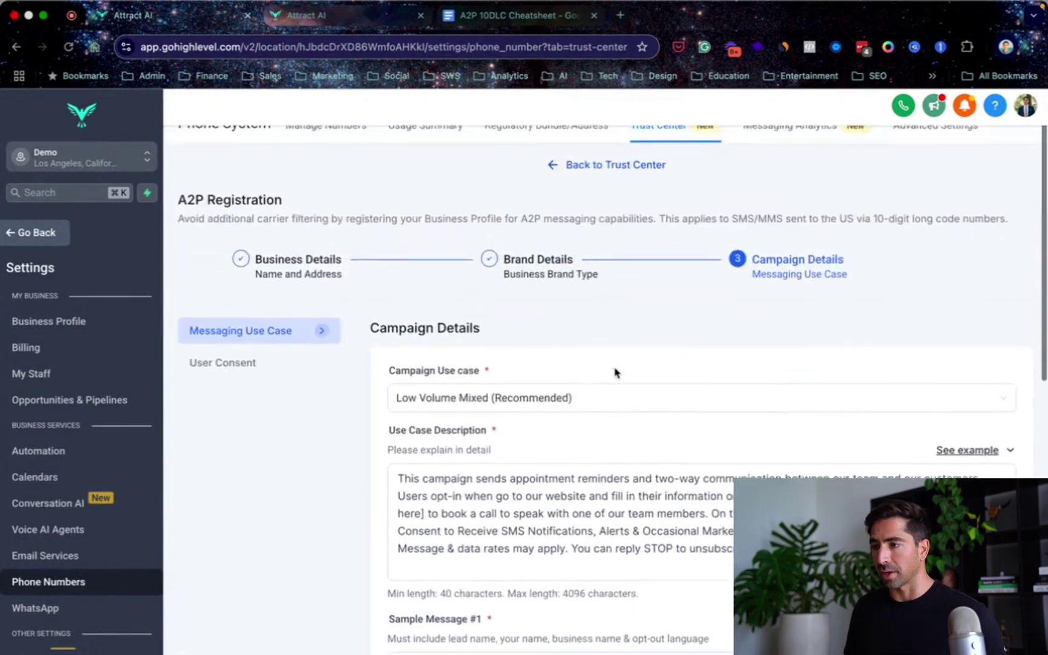
Scroll the A2P 10DLC Cheatsheet to its Low Volume Mixed Application Templates.
left_click(516, 15)
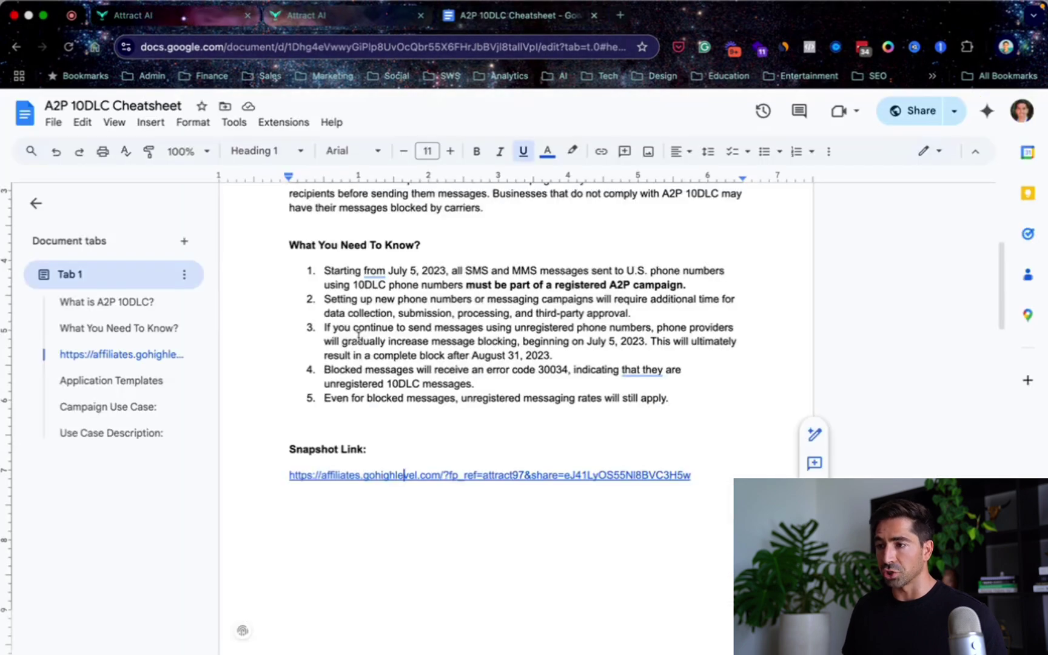
scroll(395, 288, "up", 5)
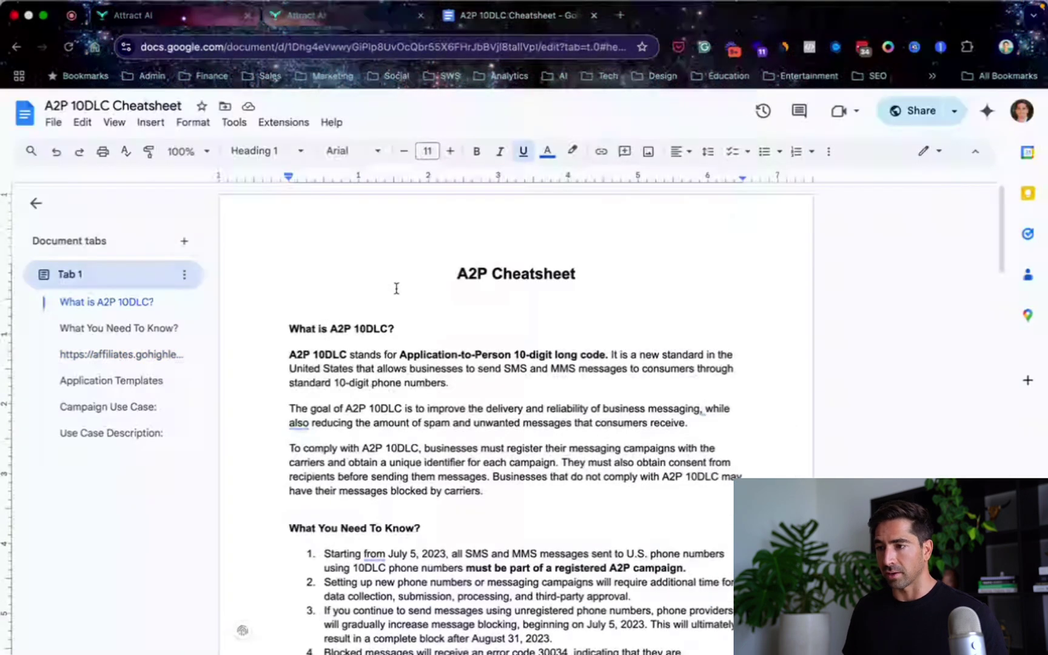
scroll(397, 288, "down", 8)
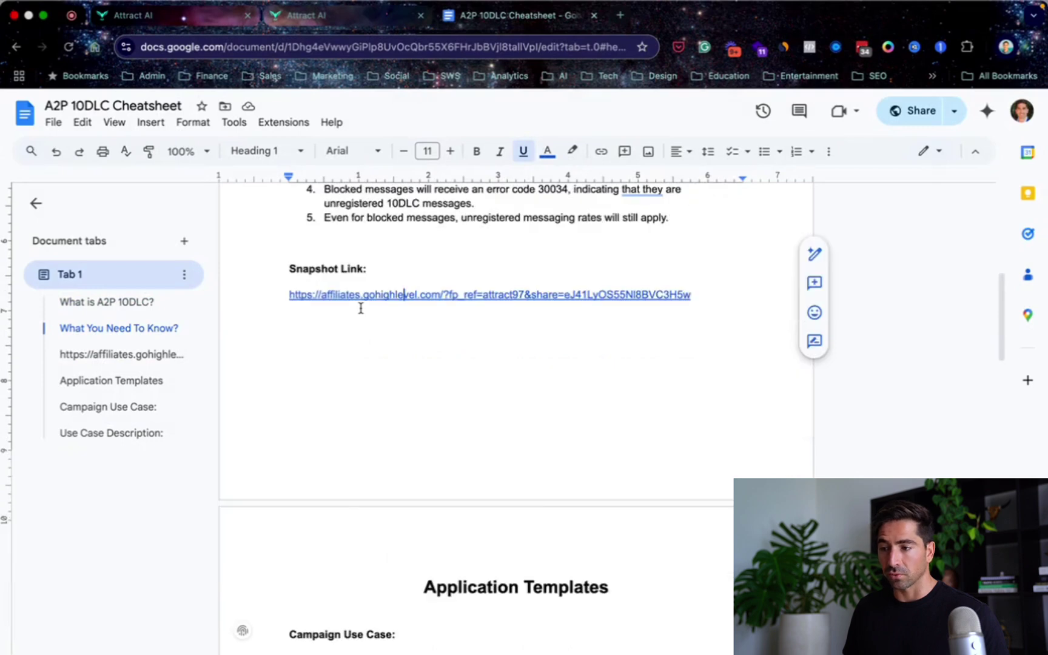
scroll(360, 308, "down", 5)
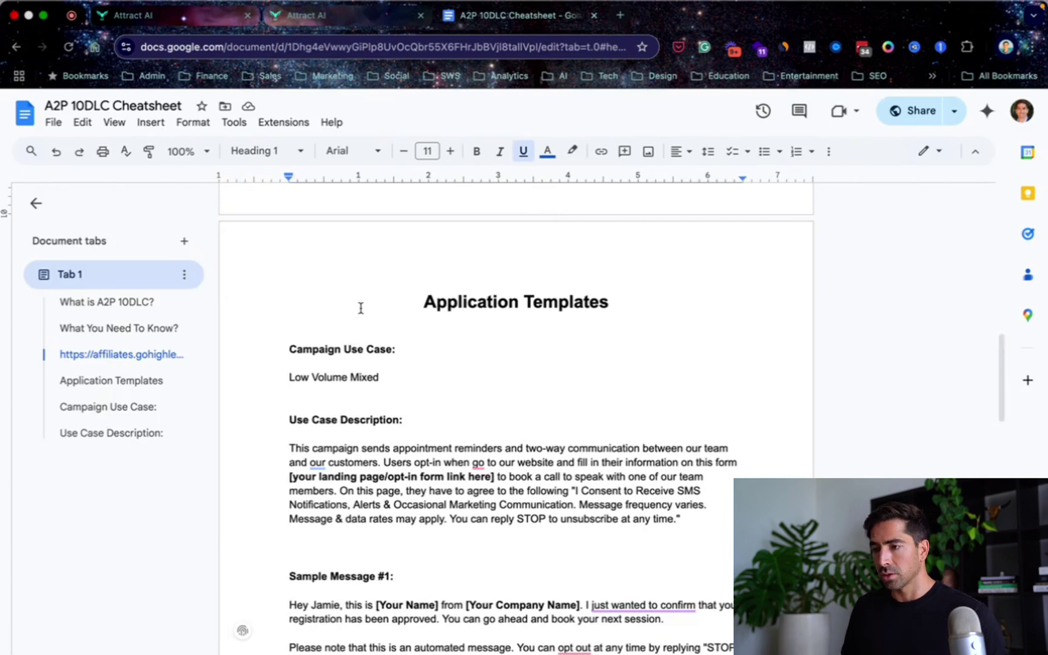
scroll(361, 308, "down", 1)
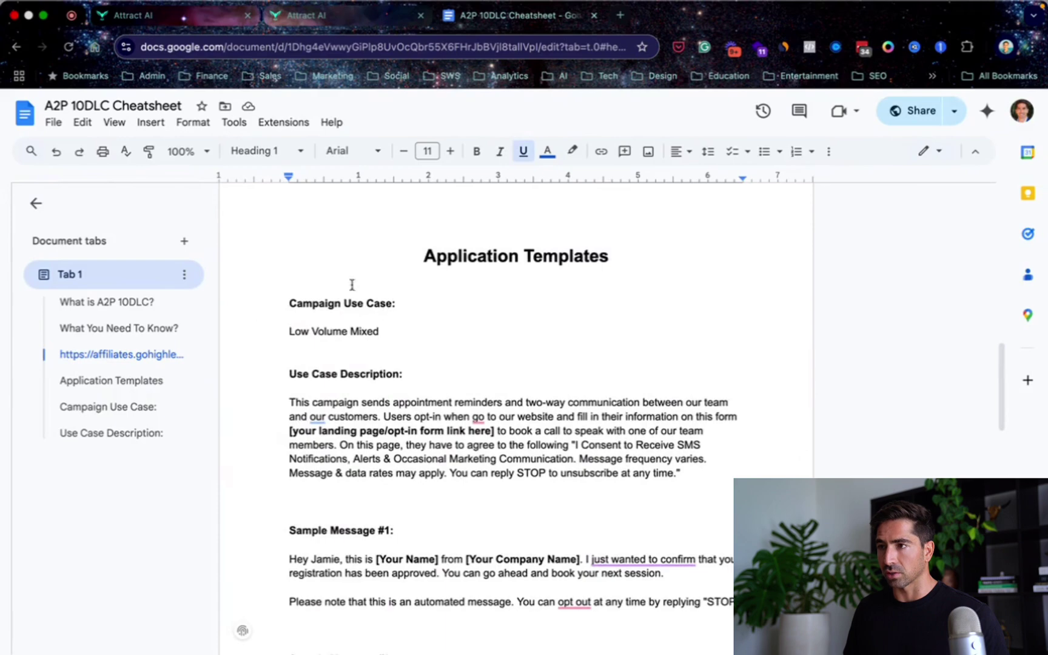
Compare the GoHighLevel Campaign Details form against the cheatsheet's Application Templates.
left_click(180, 22)
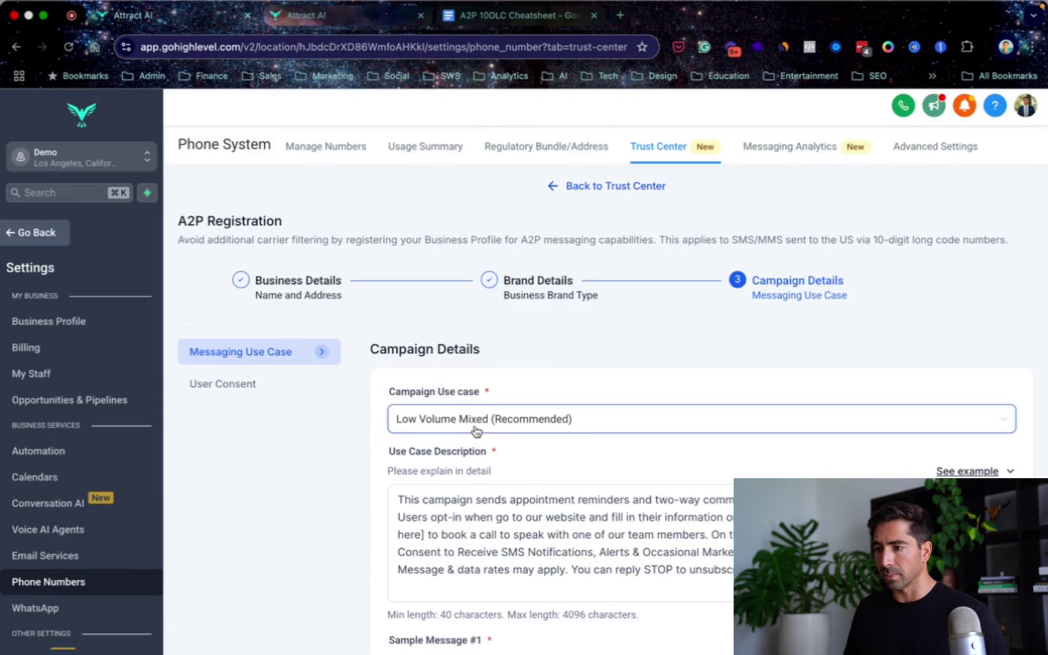
scroll(470, 425, "down", 3)
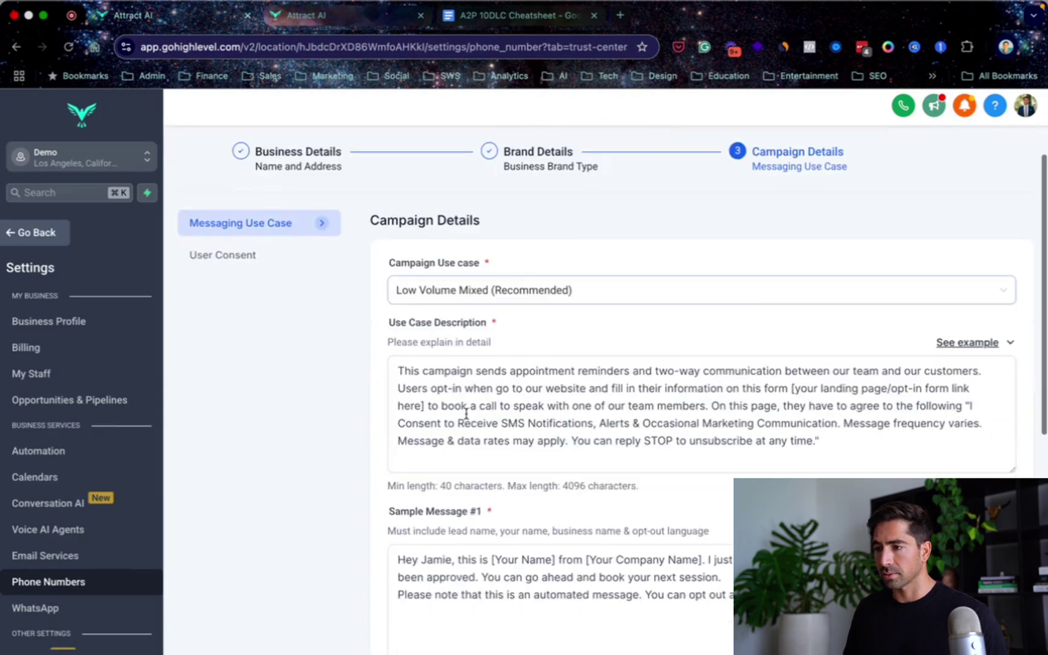
left_click(497, 16)
scroll(428, 391, "down", 1)
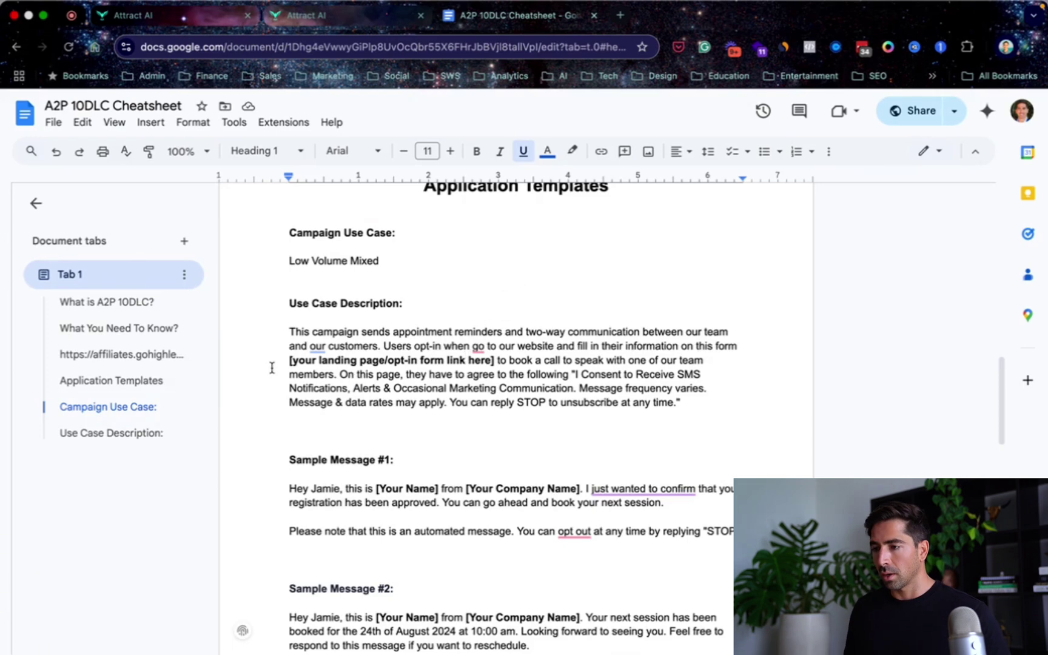
Read the cheatsheet's sample messages, consent text and opt-in message, then return to Campaign Details.
scroll(274, 372, "down", 4)
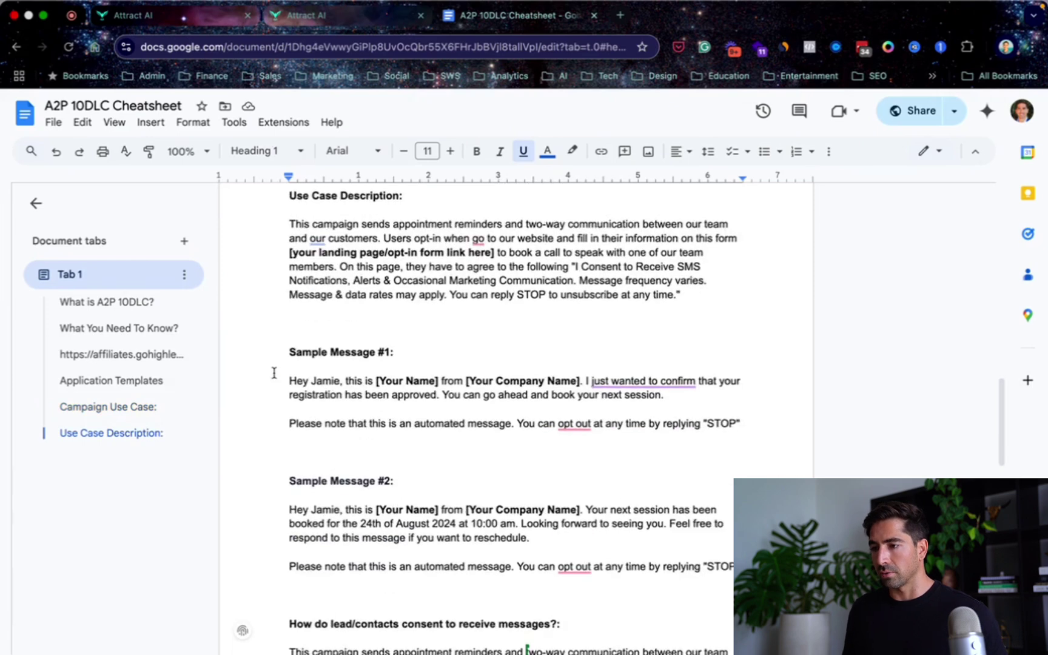
scroll(275, 373, "up", 2)
scroll(296, 410, "down", 3)
scroll(283, 286, "down", 1)
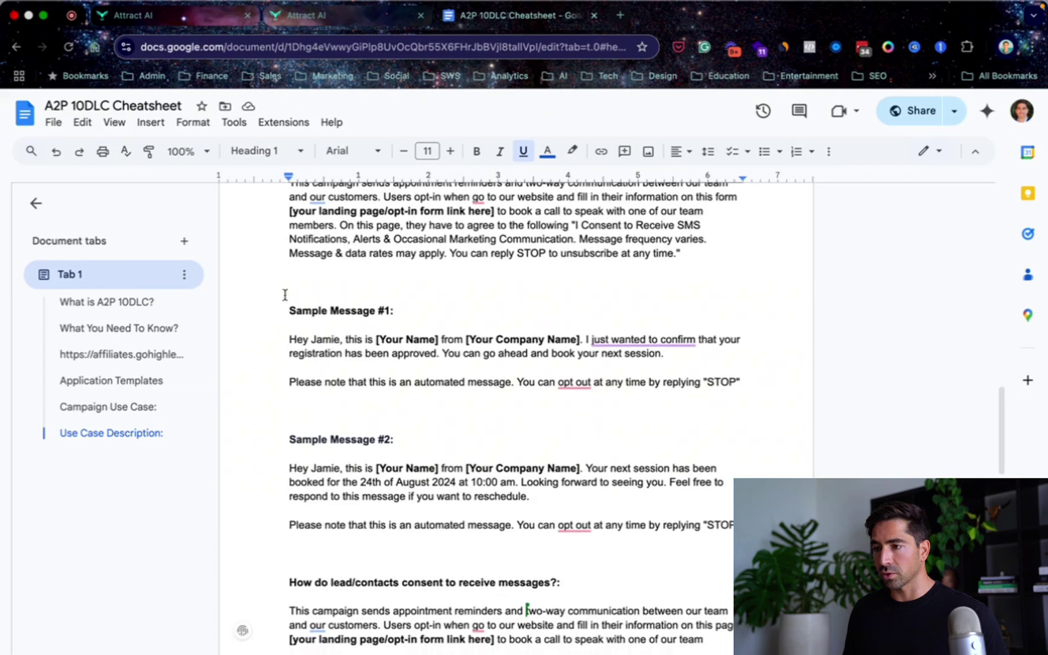
scroll(419, 371, "down", 12)
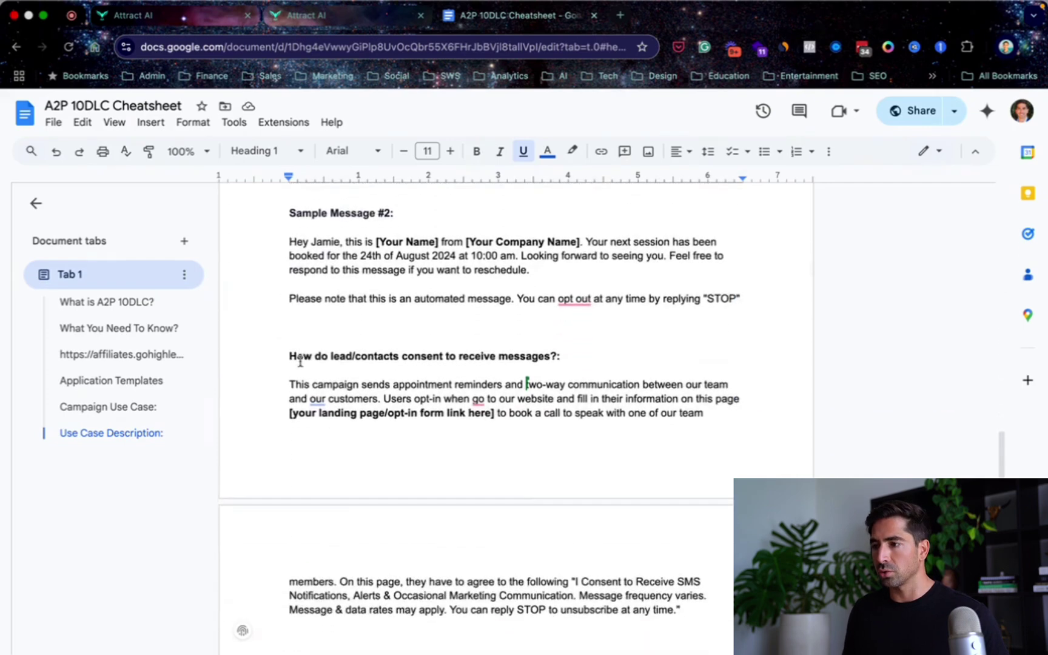
scroll(416, 460, "down", 3)
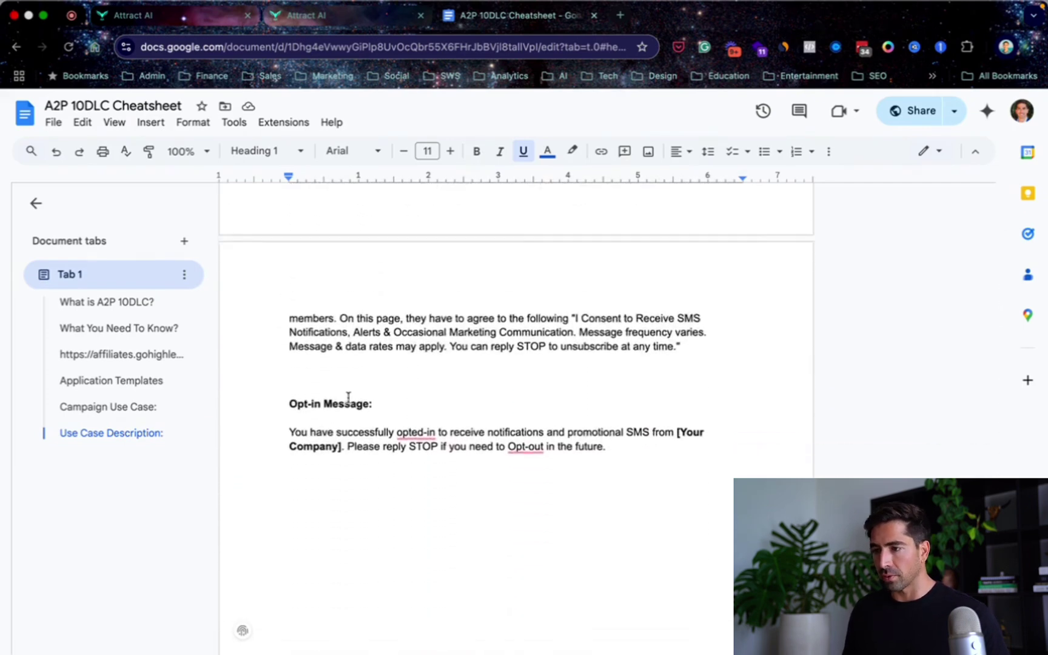
scroll(340, 388, "up", 5)
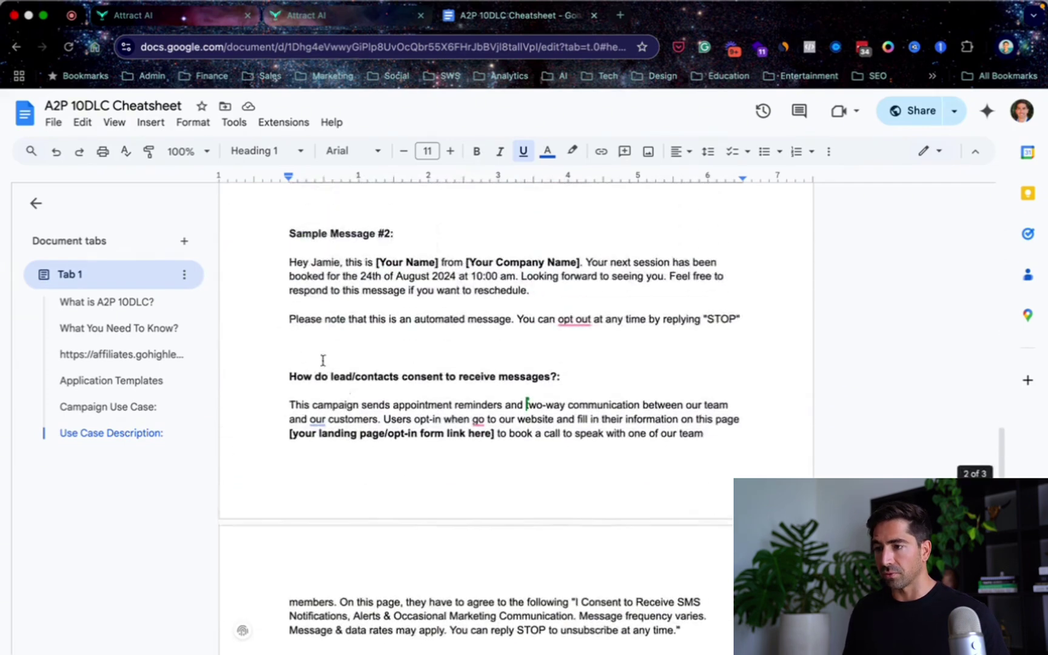
left_click(320, 17)
Scroll down to the Sample Message #1 field in Campaign Details.
scroll(314, 313, "down", 3)
scroll(315, 316, "down", 5)
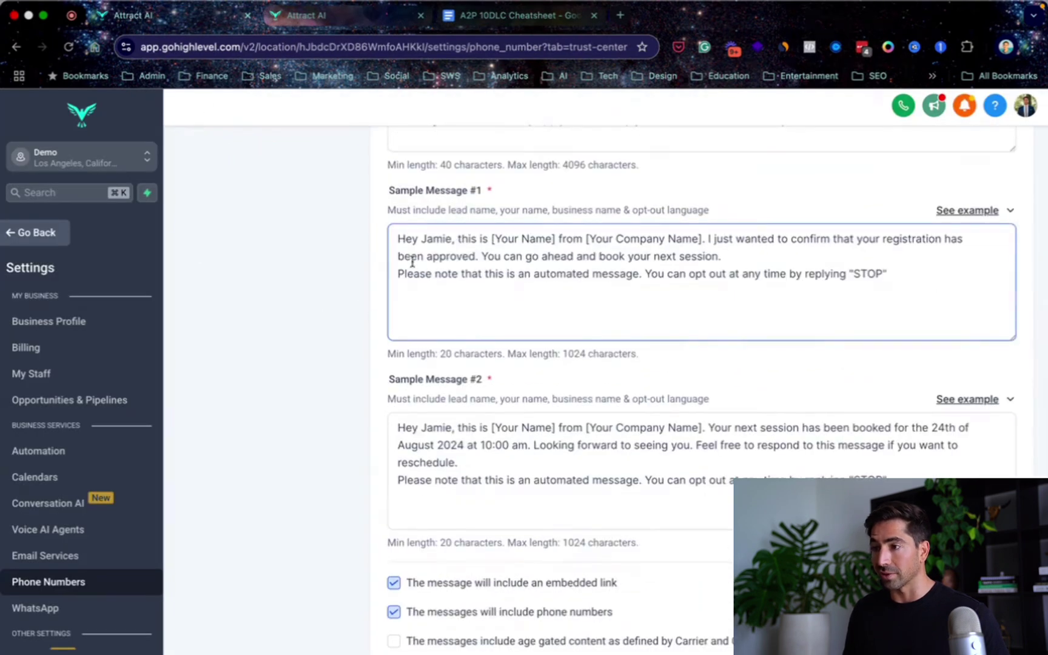
scroll(303, 270, "down", 1)
scroll(303, 270, "up", 3)
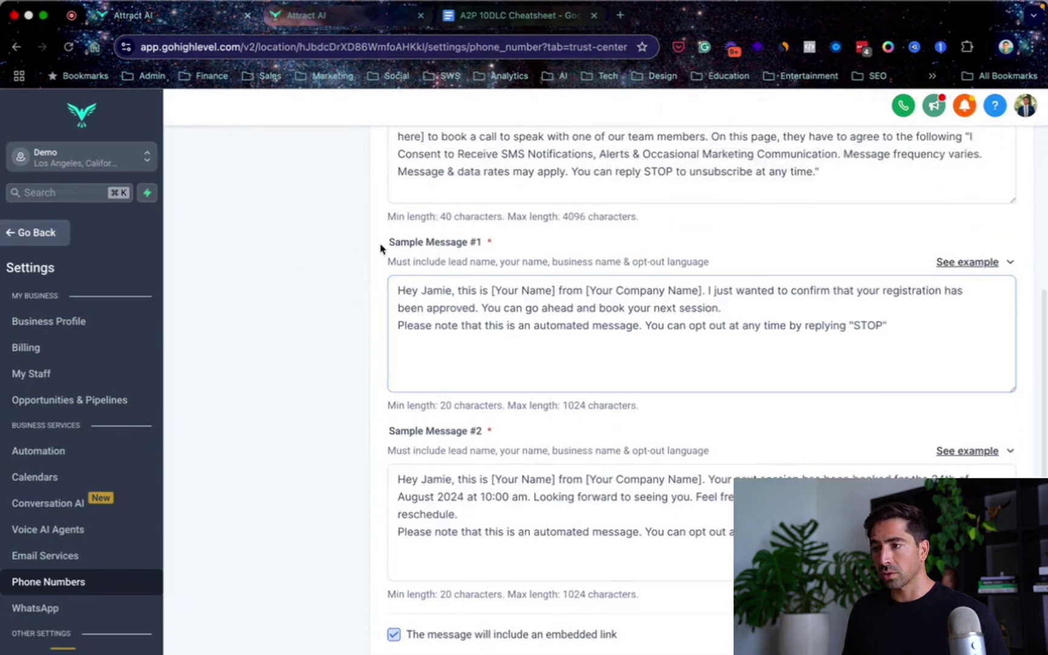
left_click(440, 339)
Highlight Sample Message #1's lead name, name/company placeholders, STOP opt-out sentence and first paragraph.
scroll(440, 339, "down", 1)
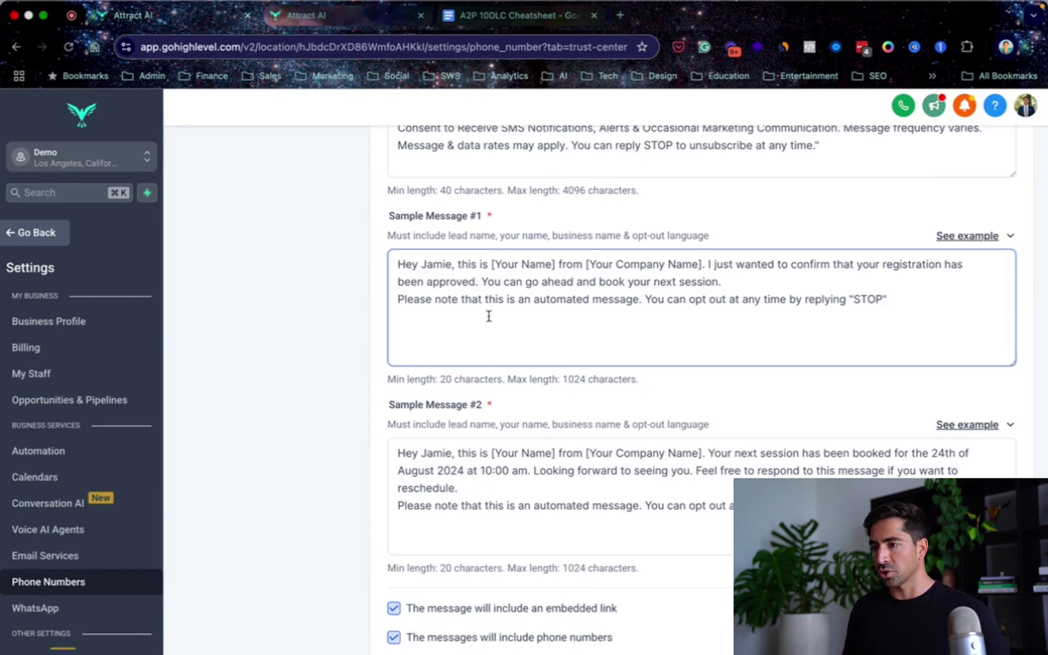
double_click(428, 264)
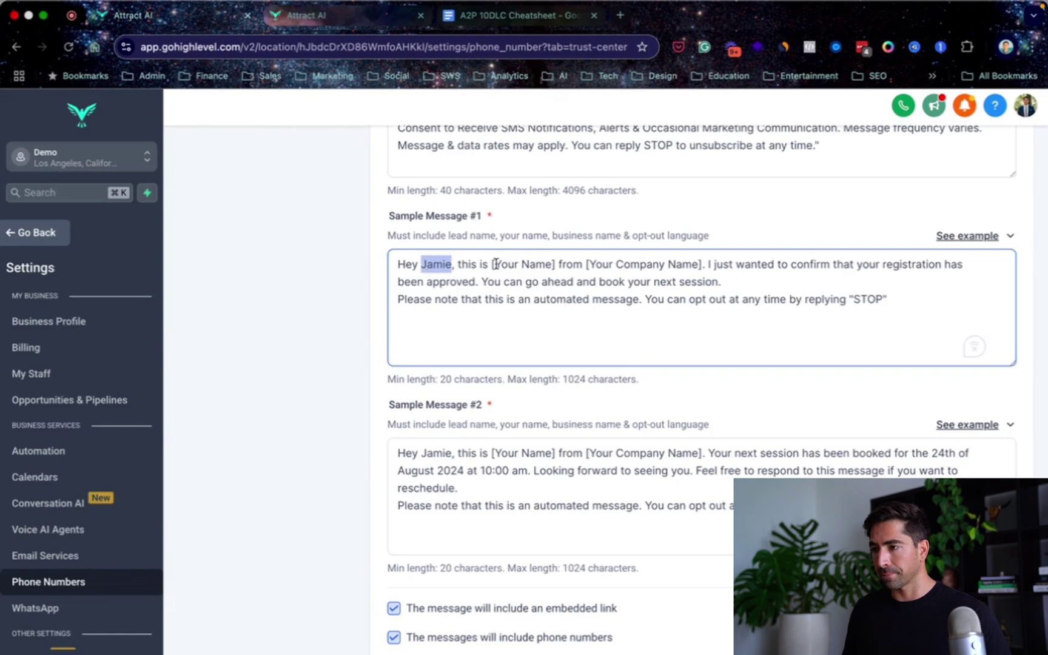
left_click_drag(492, 263, 706, 268)
left_click_drag(645, 299, 886, 296)
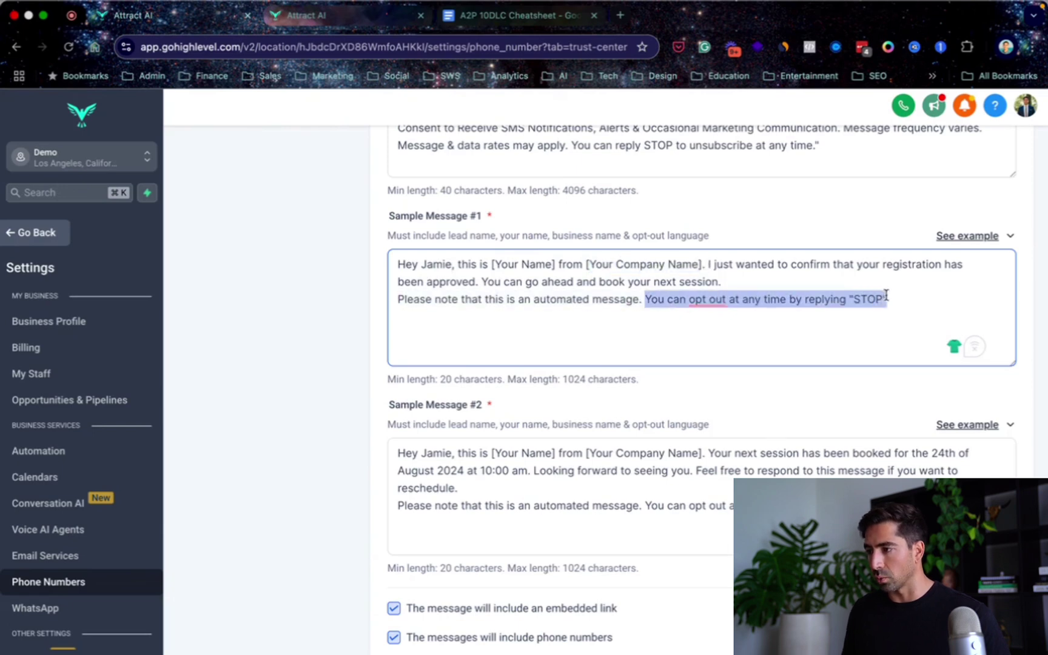
left_click(509, 266)
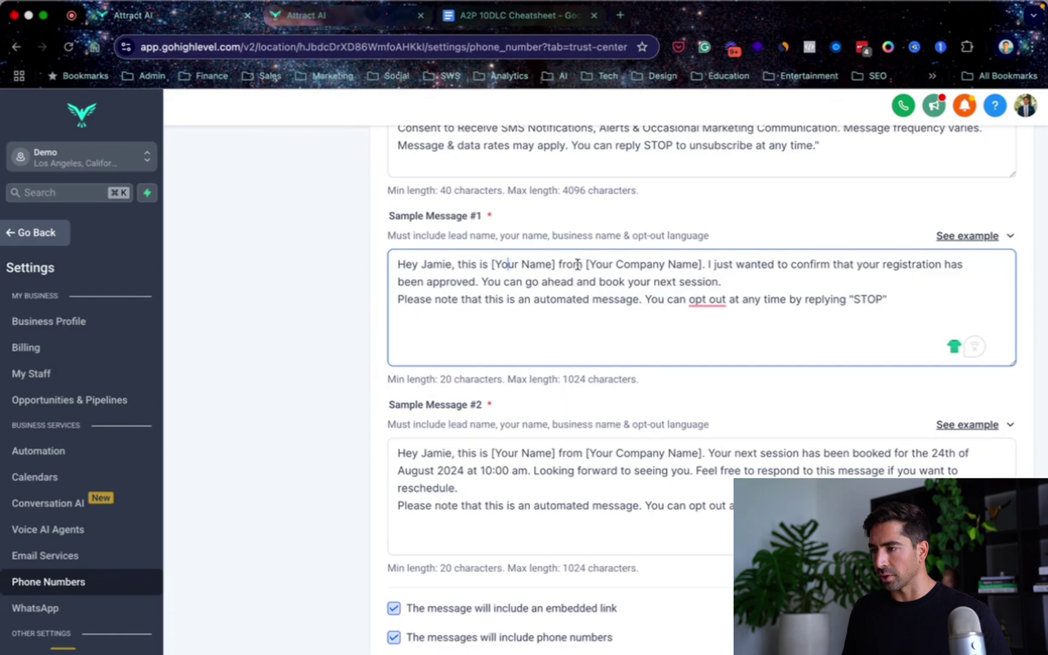
triple_click(620, 261)
left_click(528, 325)
Scroll on to review the Sample Message #2 field.
scroll(538, 311, "down", 4)
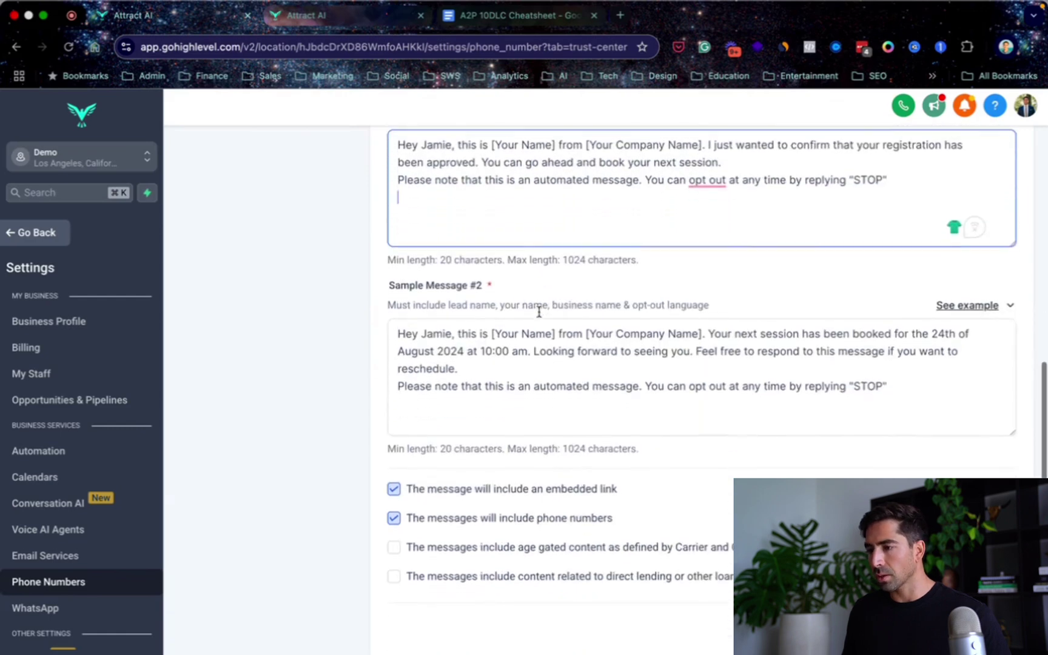
scroll(463, 316, "down", 1)
left_click(464, 314)
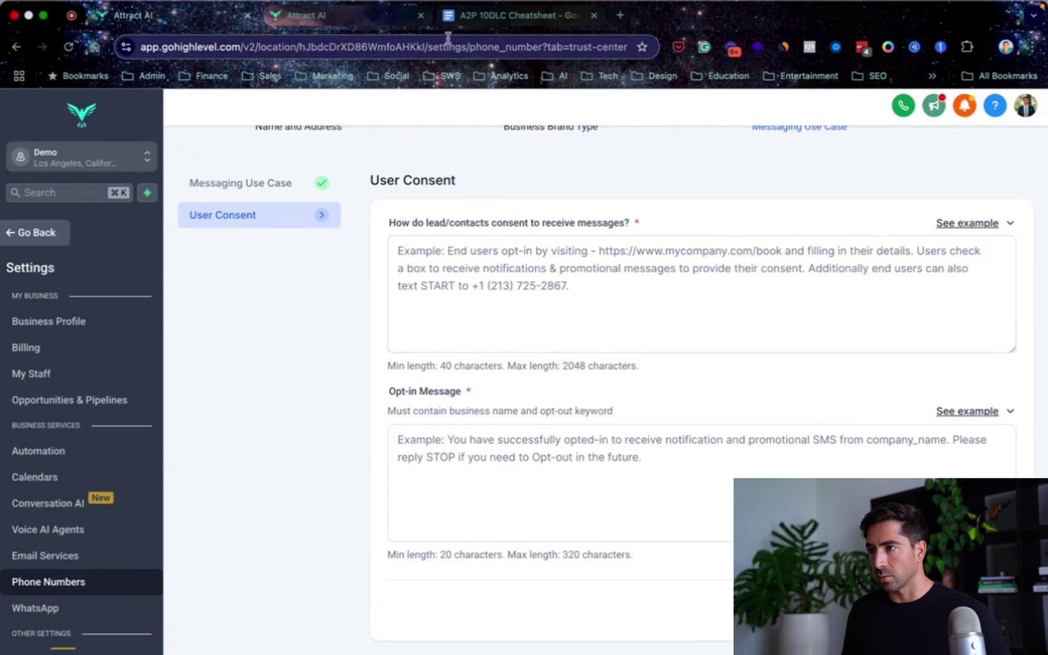
Copy the cheatsheet's consent paragraph into the 'How do lead/contacts consent' field.
left_click(477, 16)
scroll(400, 366, "down", 2)
scroll(400, 364, "down", 3)
scroll(400, 362, "up", 2)
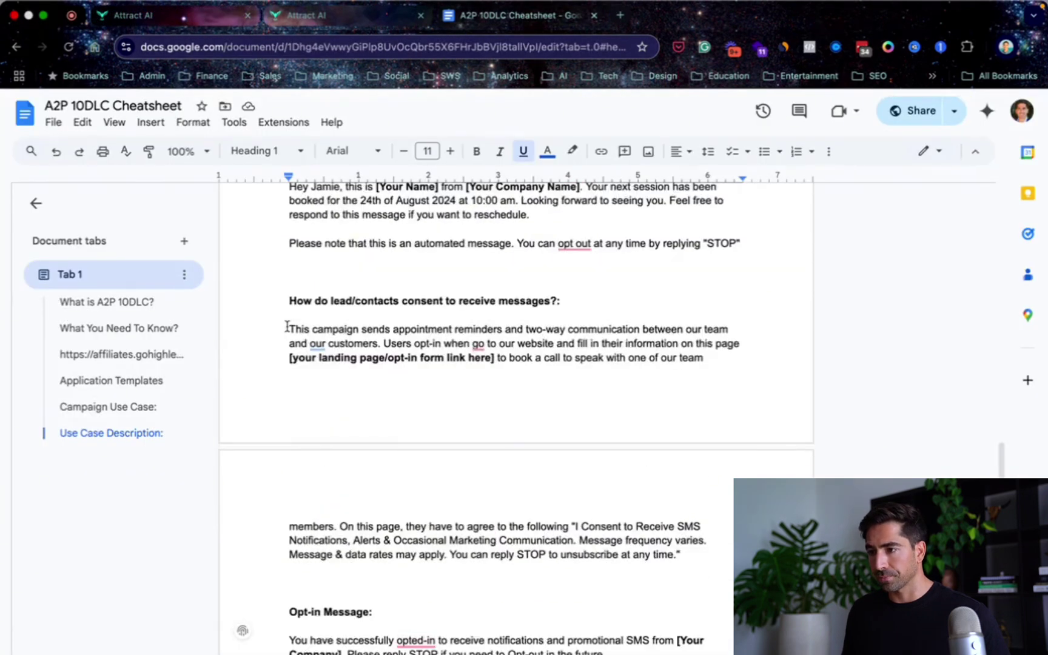
key("ctrl+shift+Tab")
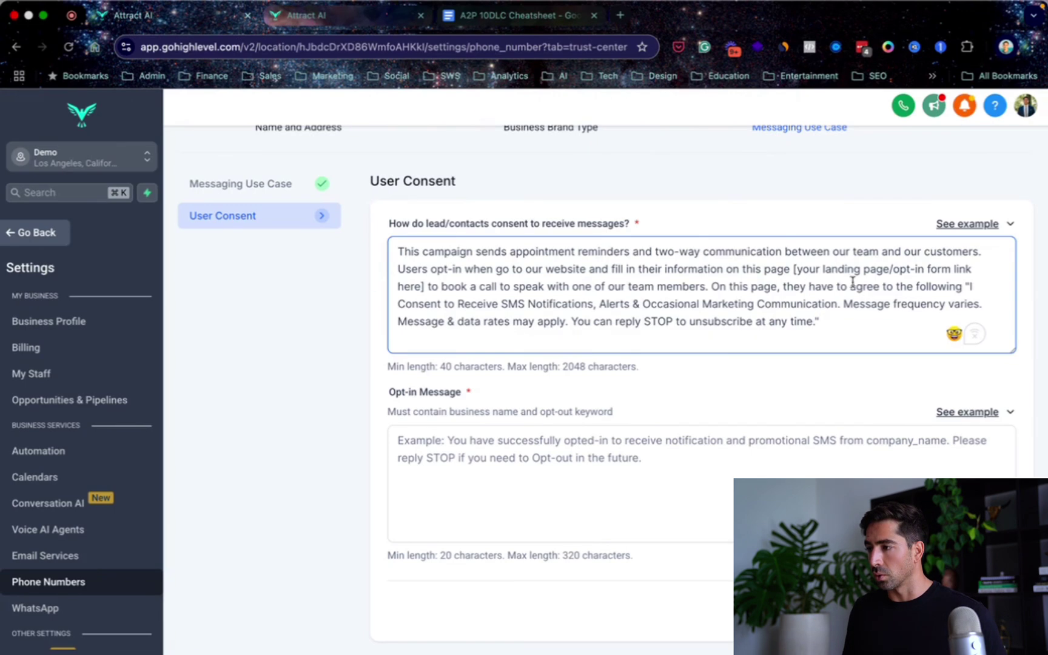
Paste the cheatsheet's sample opt-in message, ending with the reply STOP line, into the Opt-in Message field.
left_click_drag(798, 276, 424, 289)
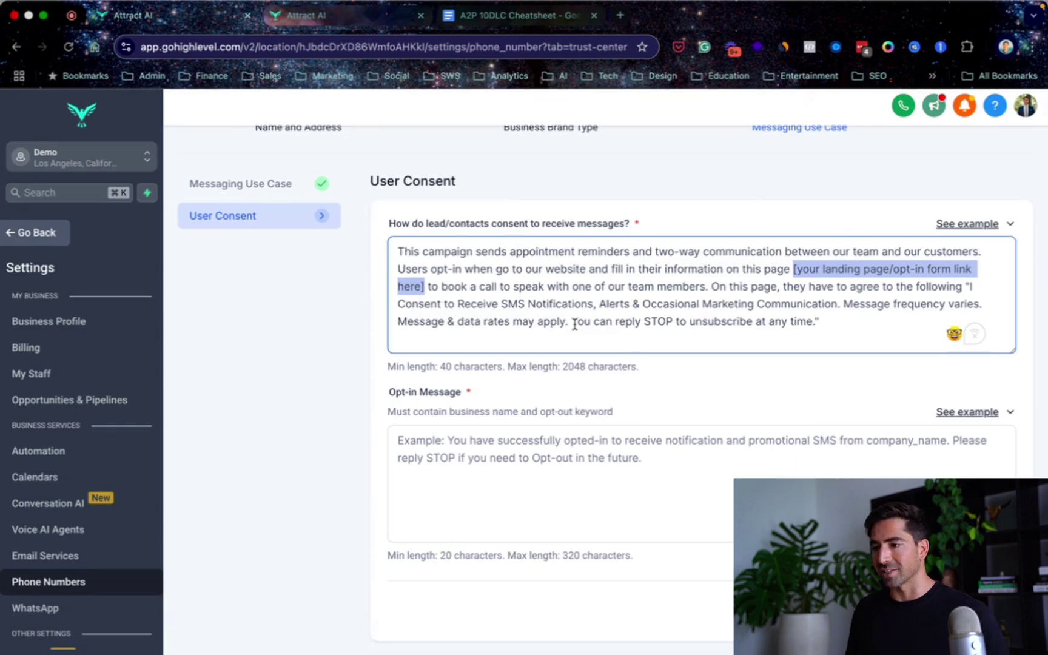
left_click(481, 16)
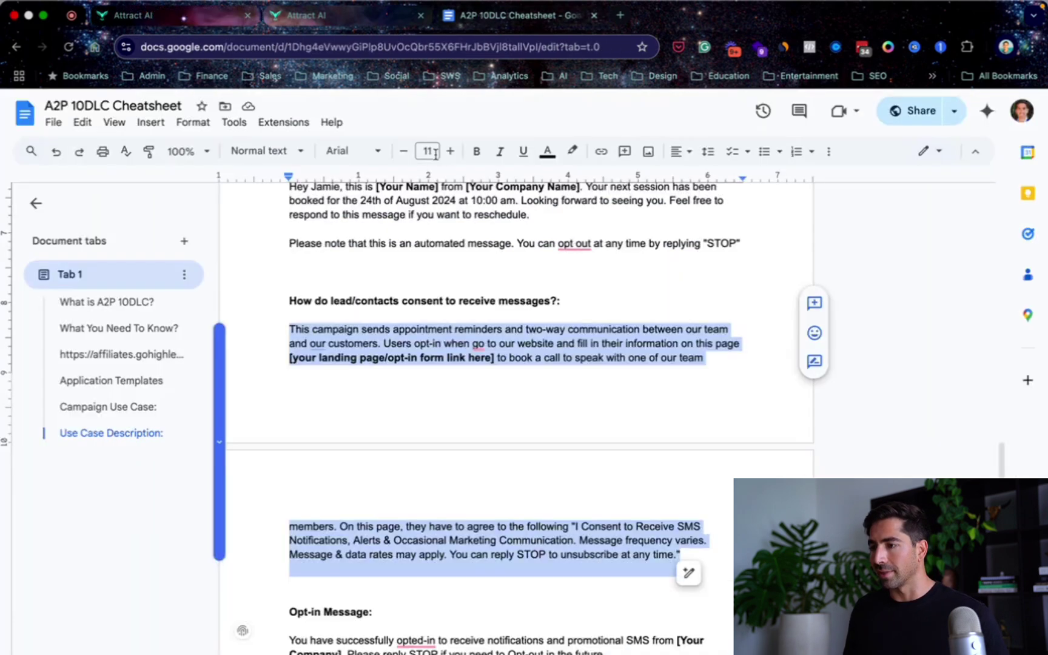
scroll(365, 478, "down", 3)
scroll(282, 482, "down", 3)
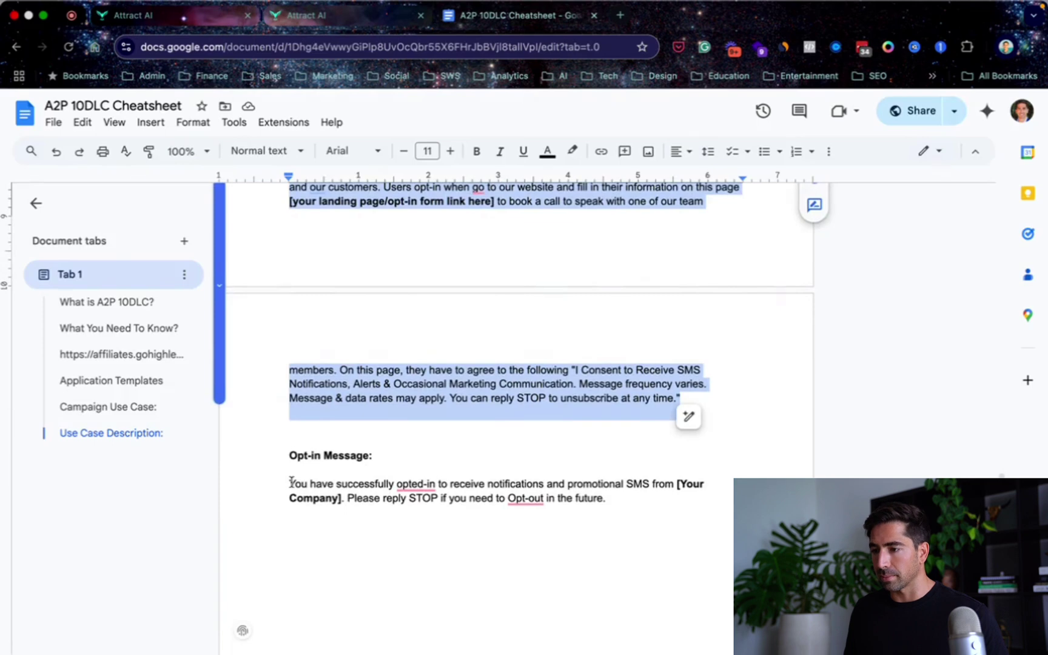
left_click_drag(291, 482, 601, 500)
key("super+c")
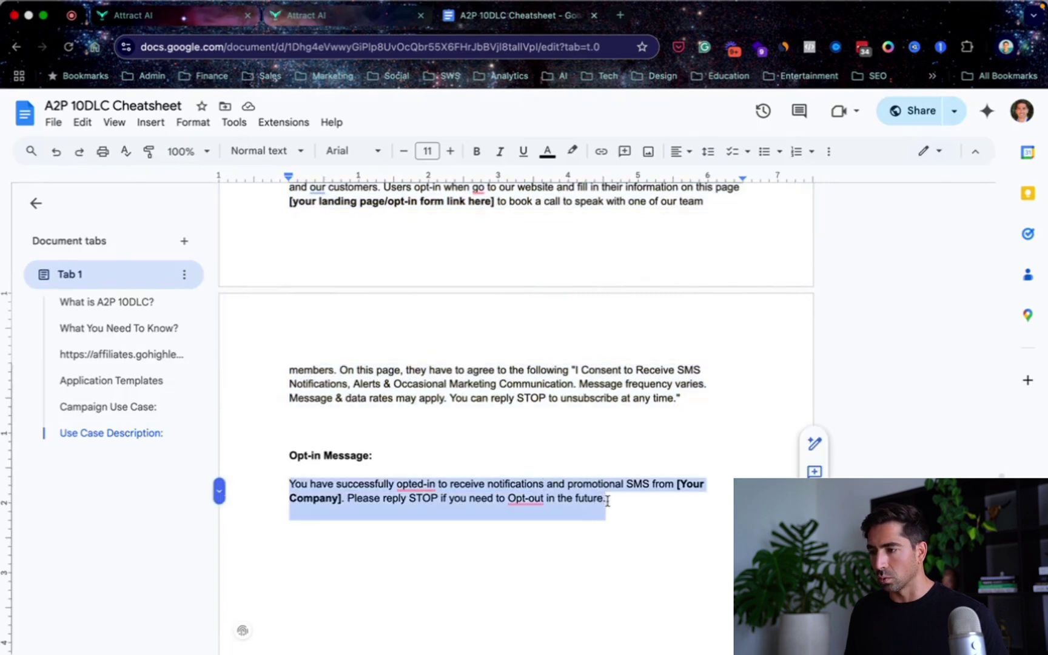
left_click(206, 23)
left_click(551, 428)
key("super+v")
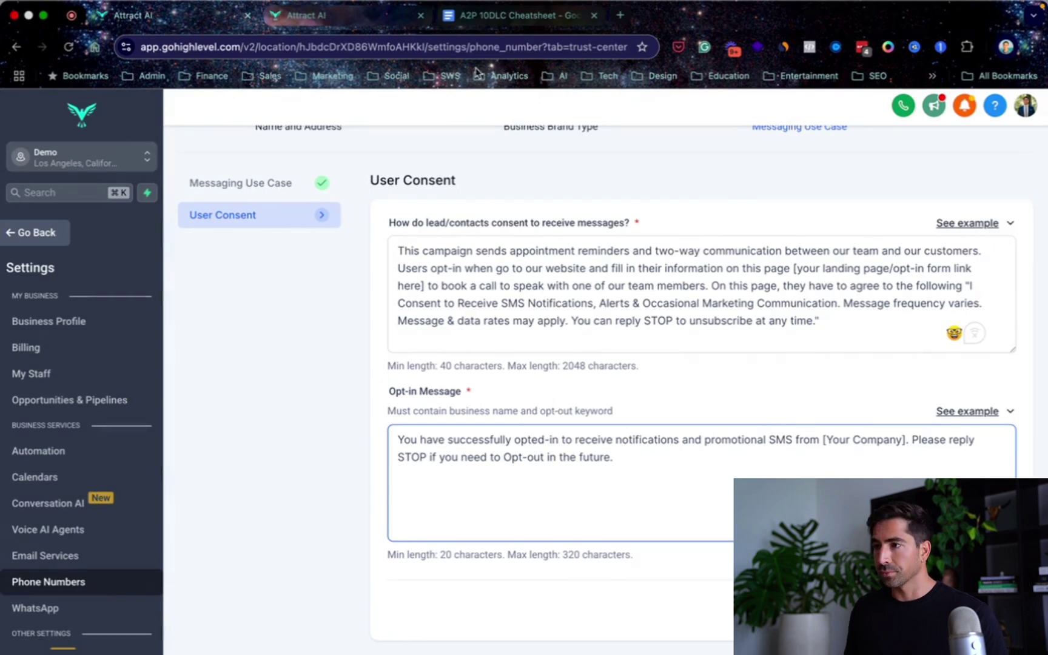
Follow the cheatsheet's Snapshot Link so GoHighLevel's Import Snapshot page opens in a new tab.
left_click(520, 16)
scroll(407, 364, "up", 5)
scroll(391, 403, "up", 15)
scroll(392, 398, "down", 5)
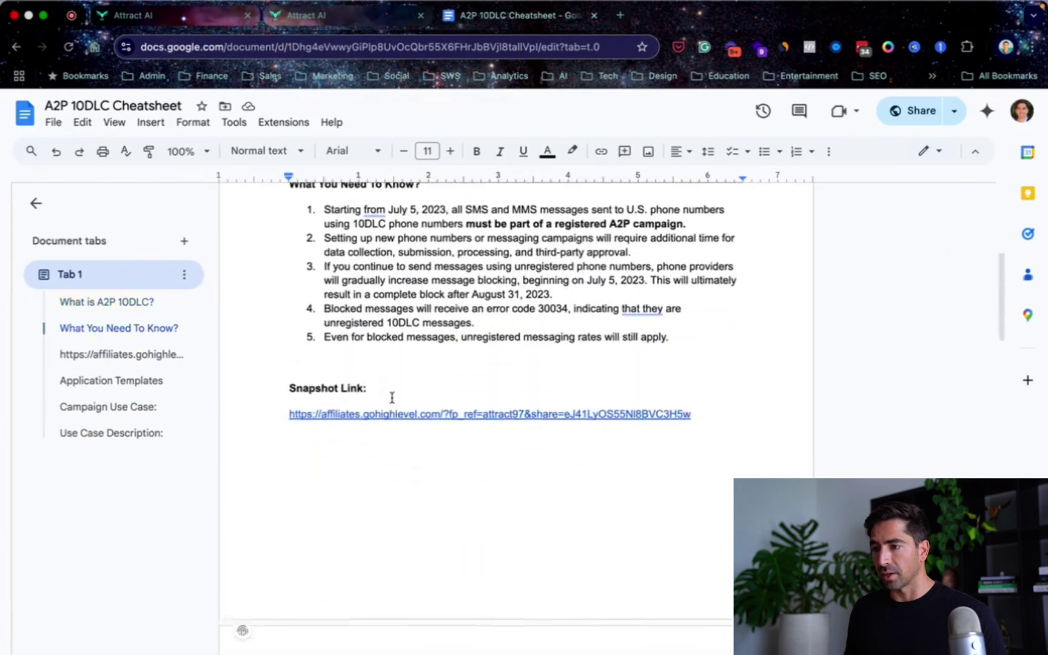
scroll(392, 397, "down", 1)
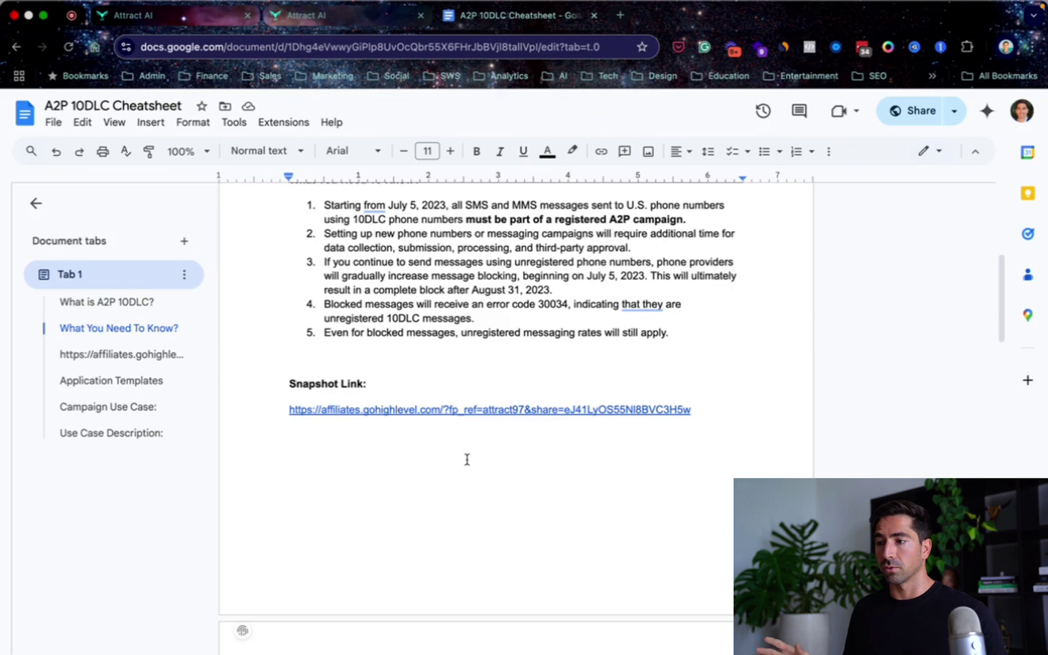
left_click(426, 355)
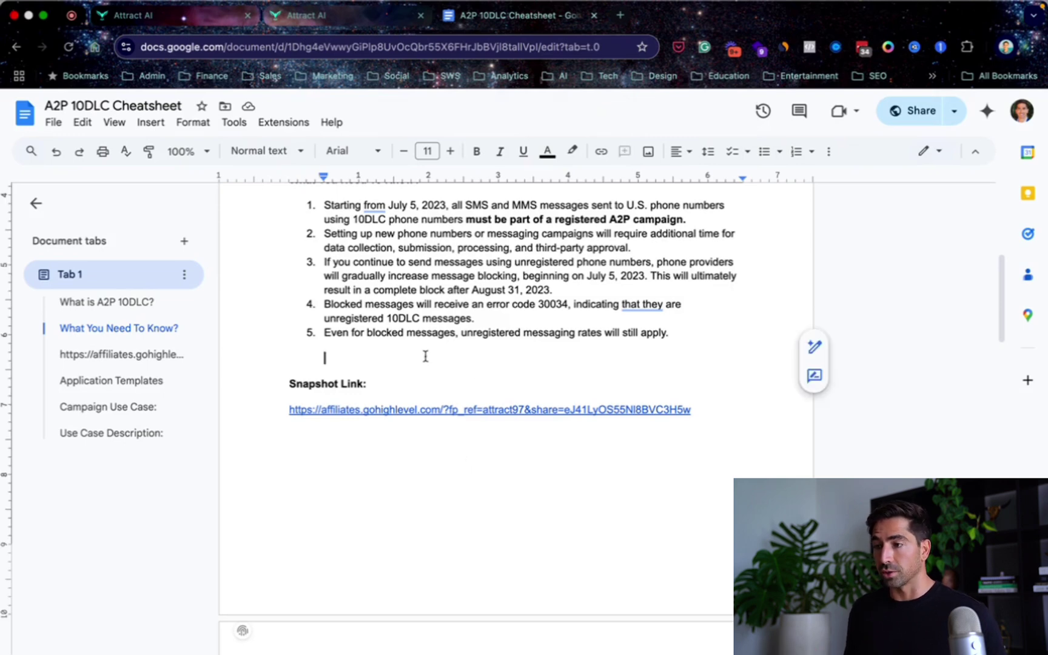
left_click(392, 414)
left_click(386, 432)
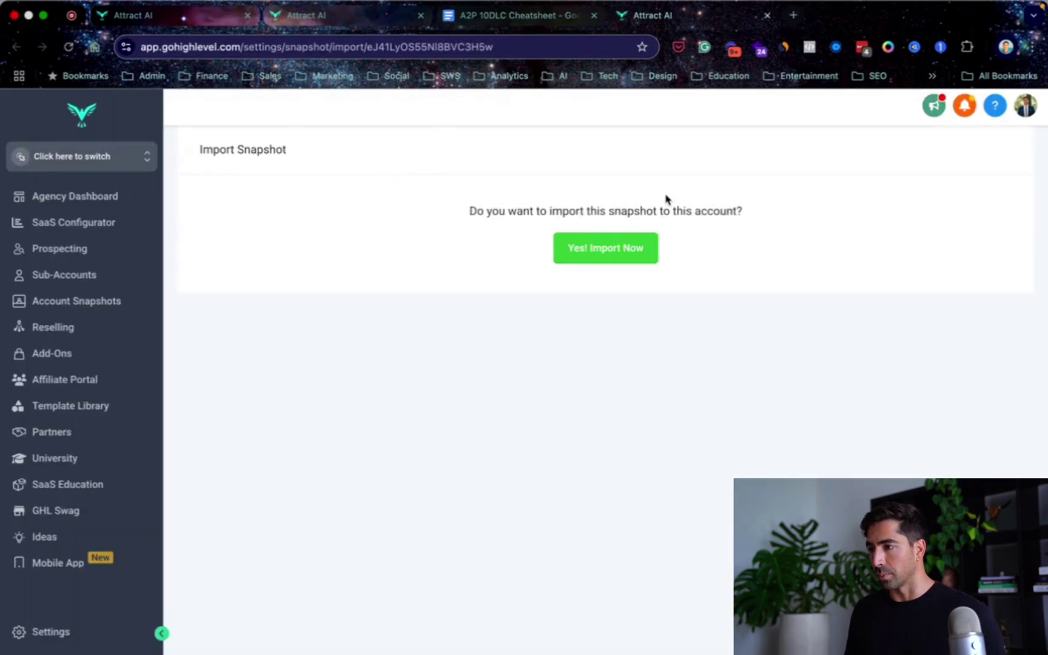
Import the A2P Compliance Snapshot, verify it under Imported Snapshots, and go to Sub-accounts.
left_click(606, 256)
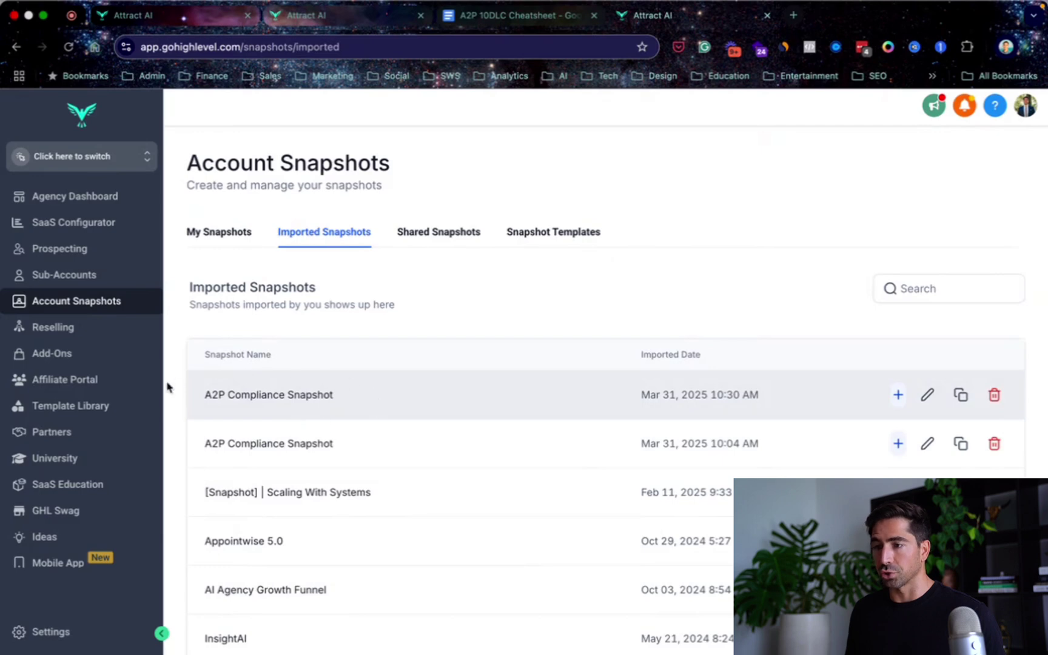
left_click(328, 241)
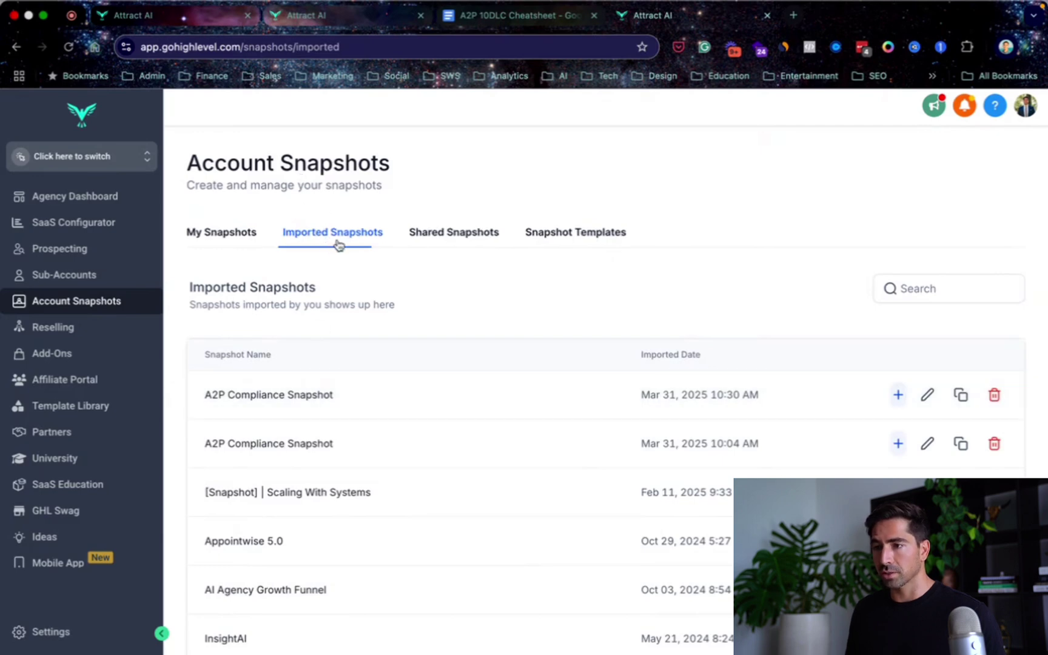
left_click(60, 277)
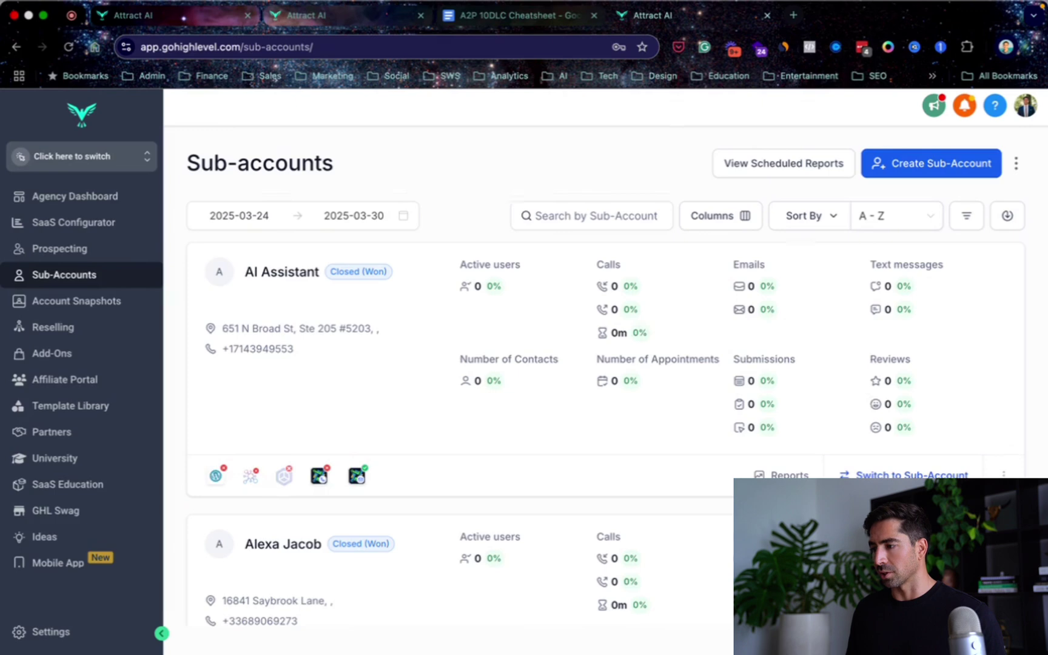
Begin loading Imported - A2P Compliance Snapshot into the AI Assistant sub-account, then cancel at the assets step.
left_click(1003, 474)
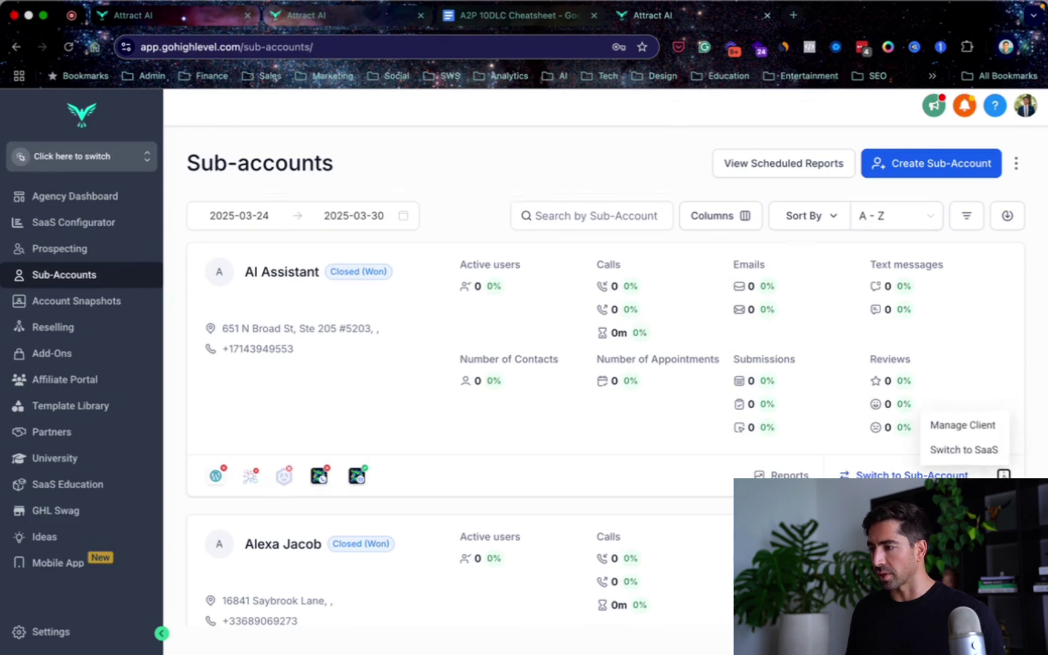
left_click(948, 427)
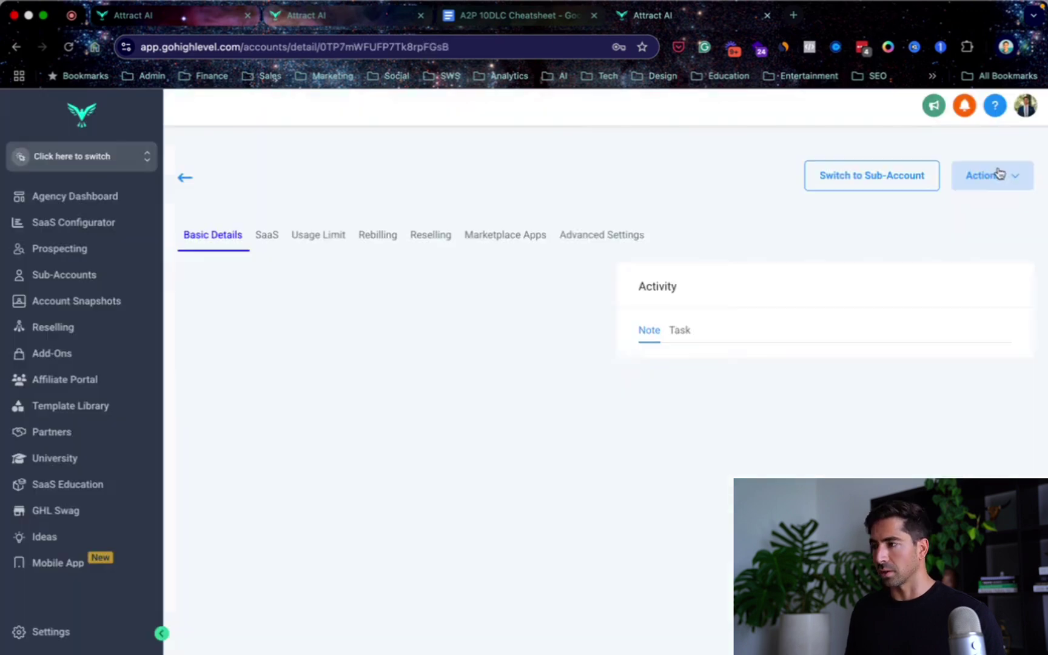
left_click(986, 184)
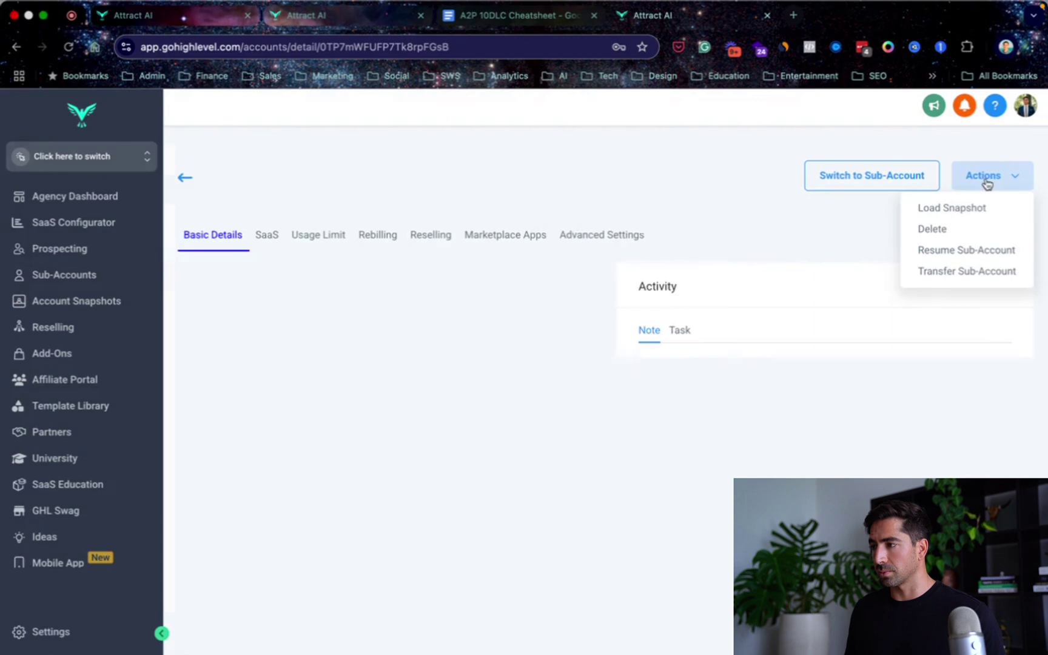
left_click(944, 210)
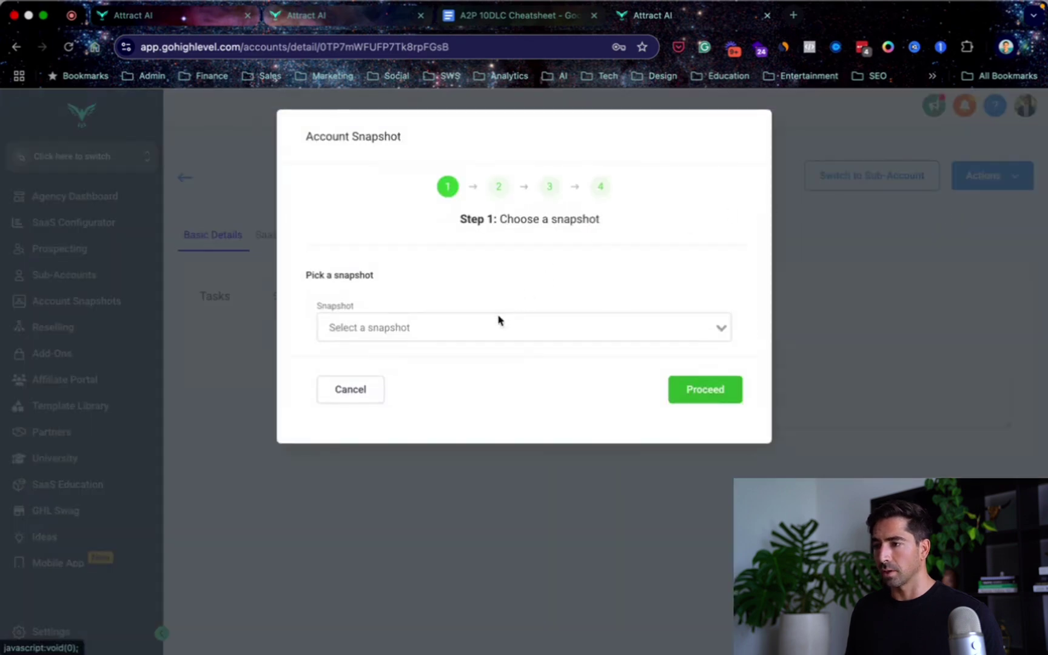
left_click(493, 326)
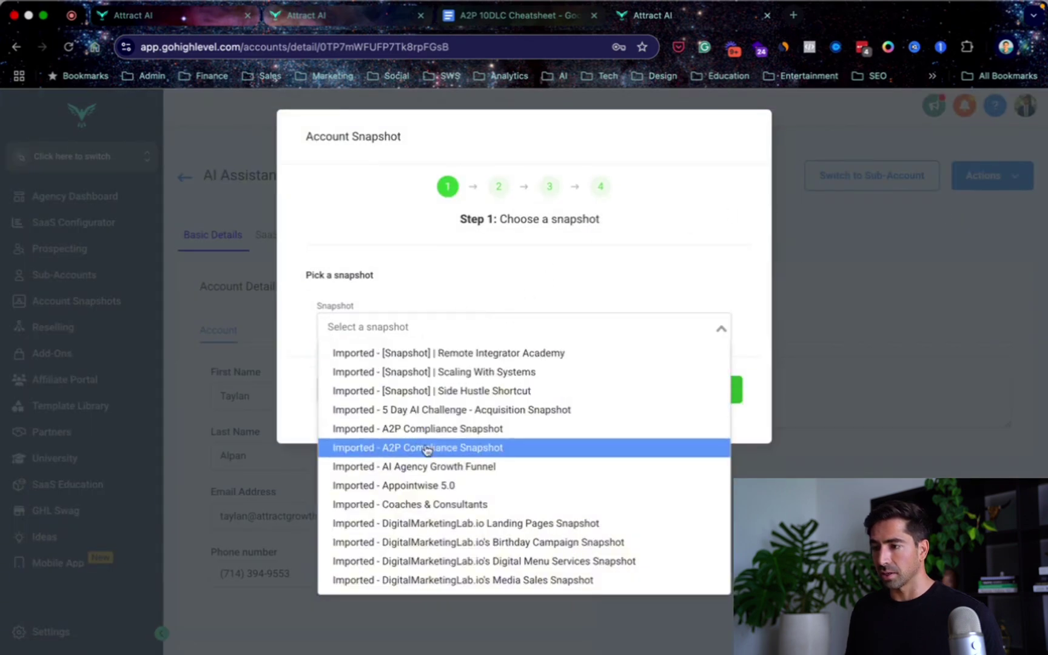
left_click(425, 448)
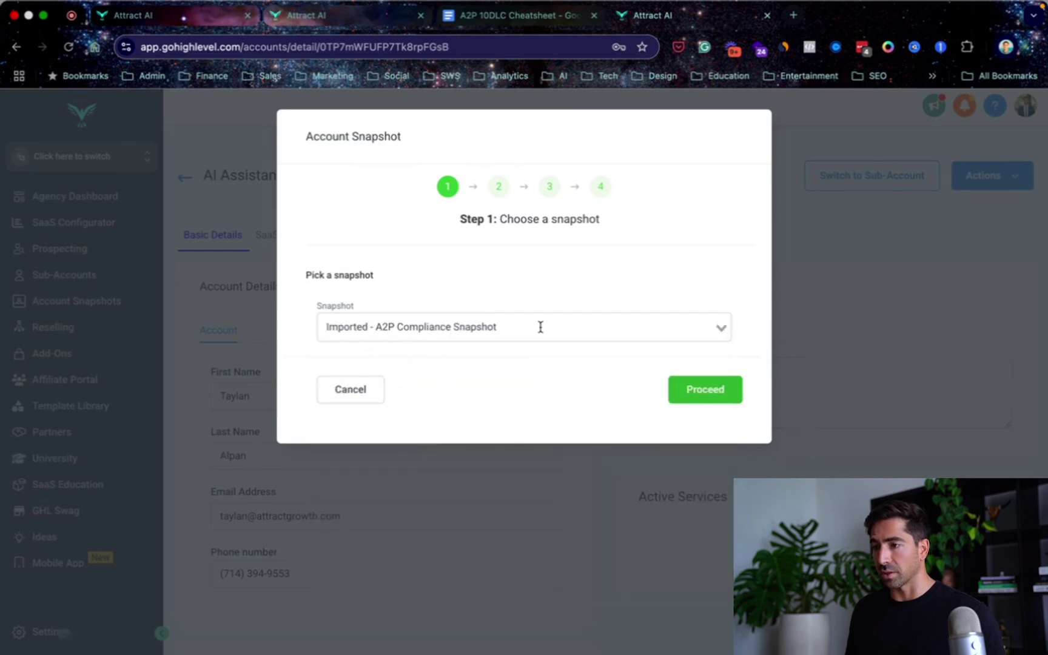
left_click(698, 398)
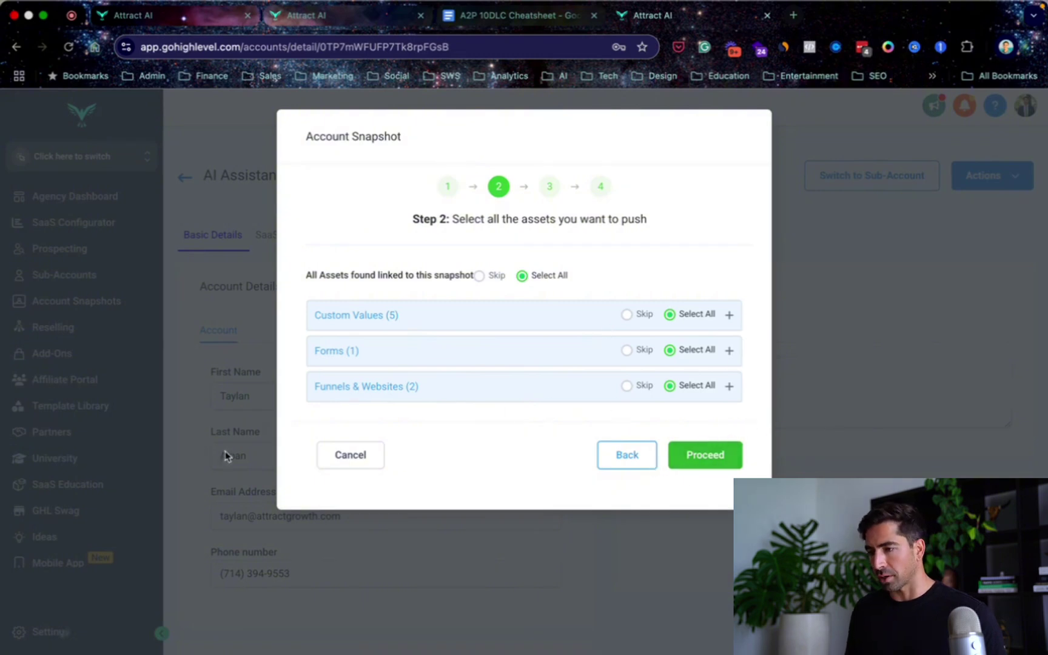
left_click(350, 456)
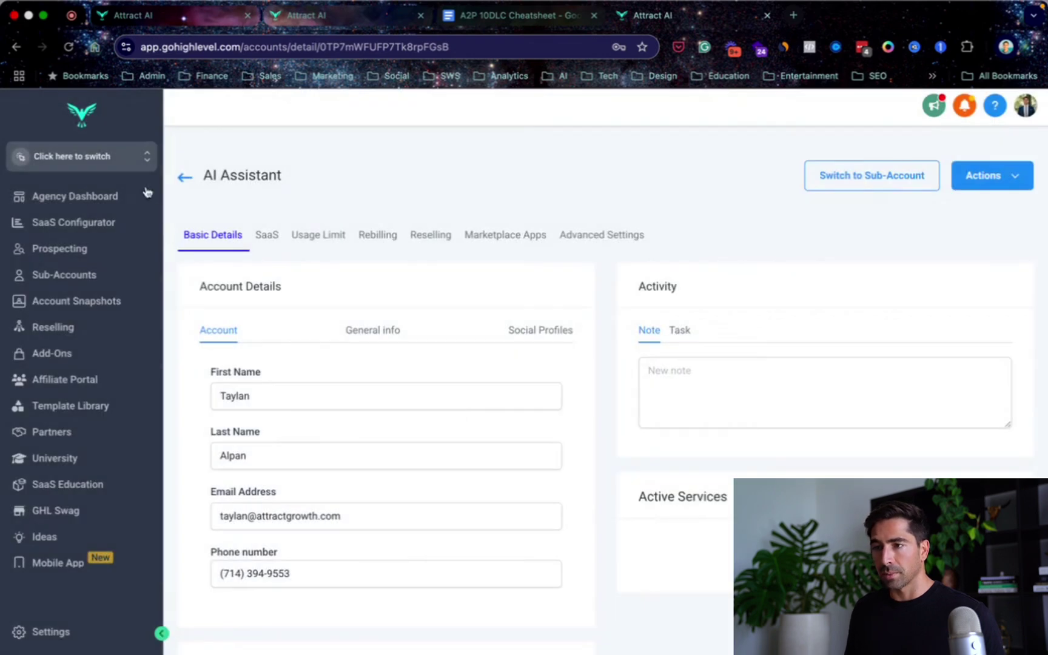
Switch to the Demo sub-account and open its Custom Values settings.
left_click(119, 162)
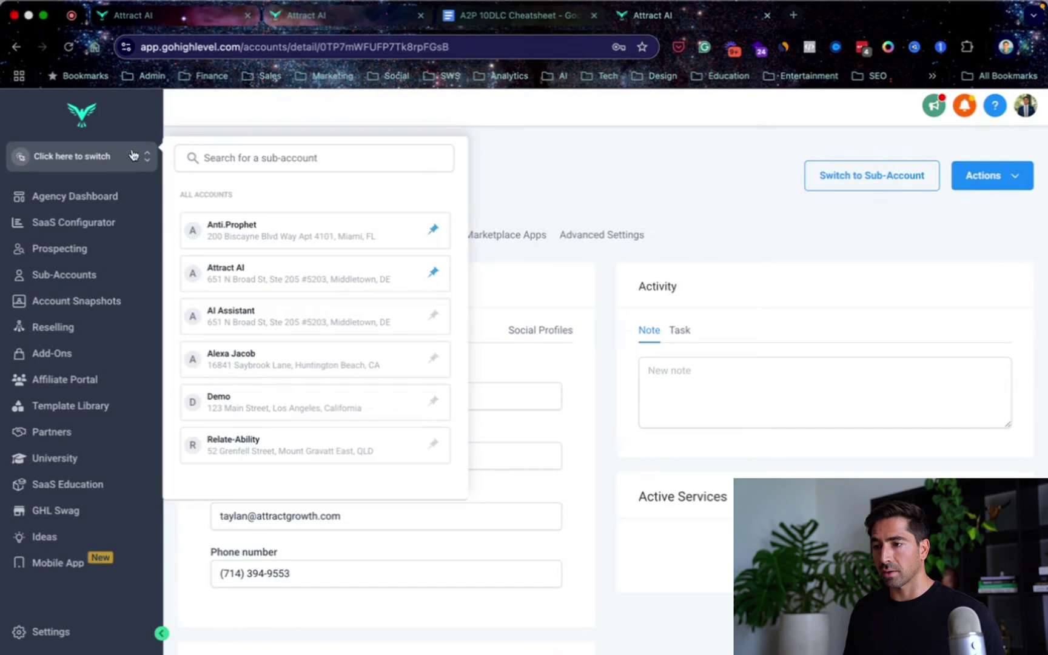
left_click(245, 400)
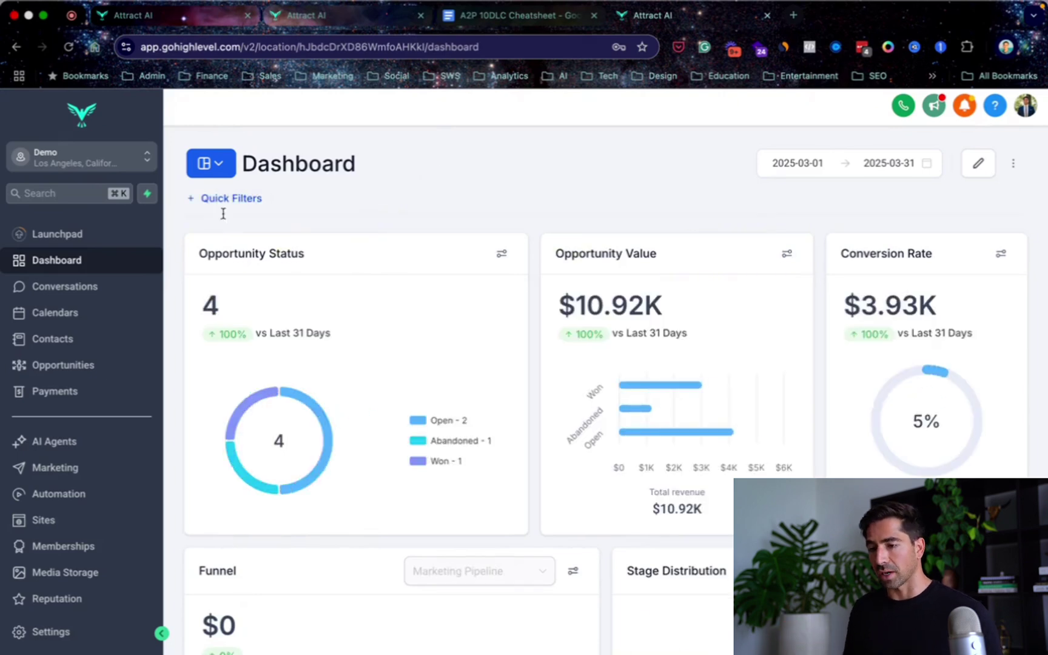
left_click(46, 633)
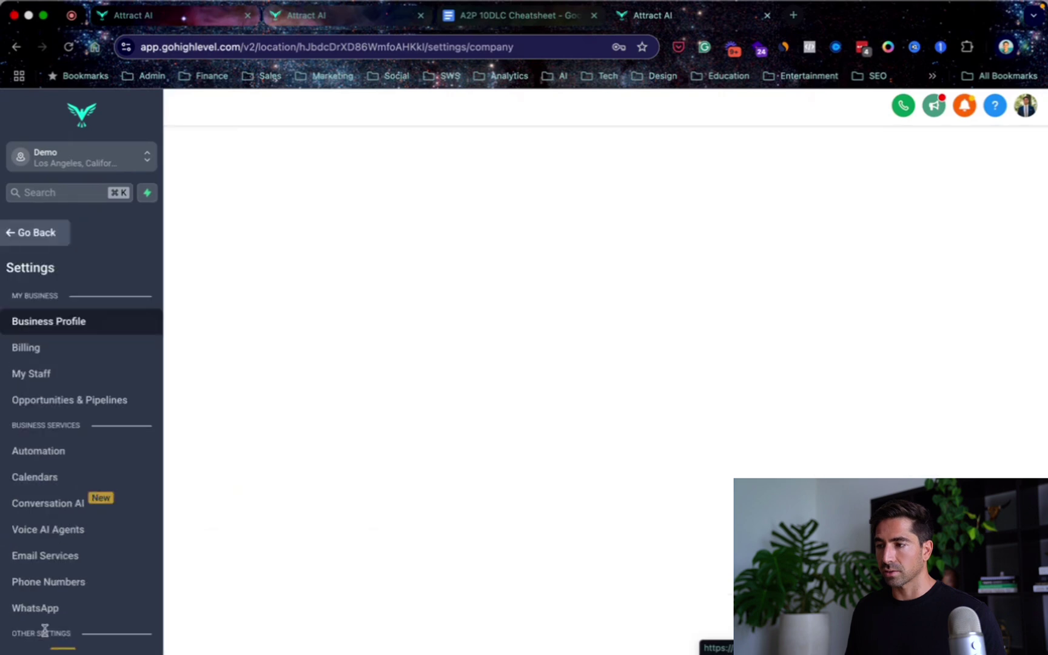
scroll(66, 533, "down", 5)
left_click(40, 525)
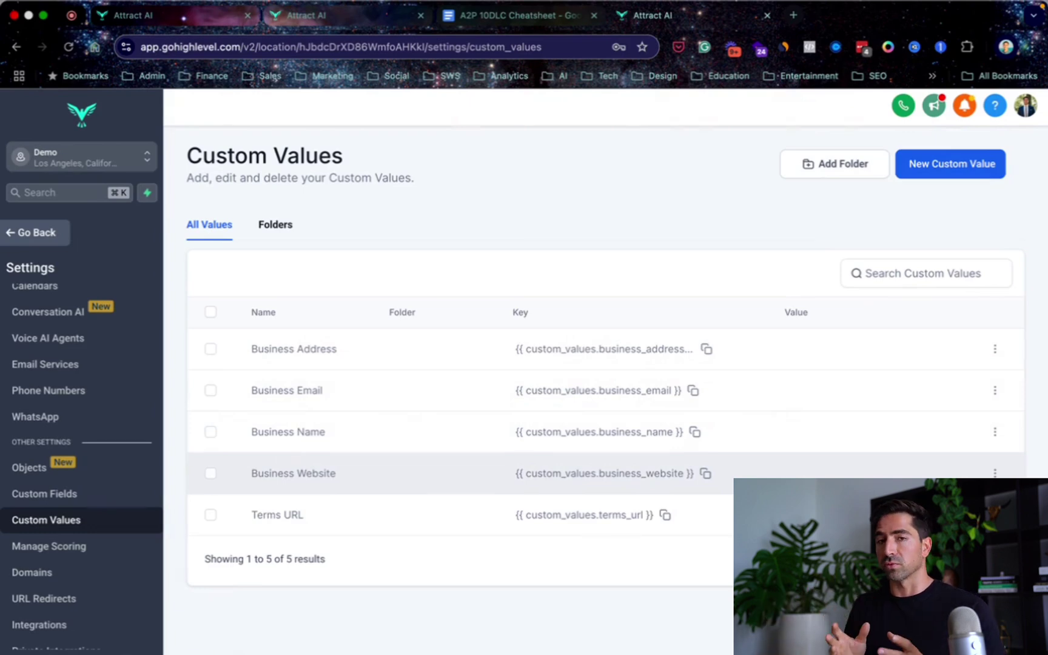
Inspect the Business Address custom value's options and close them unchanged.
left_click(995, 354)
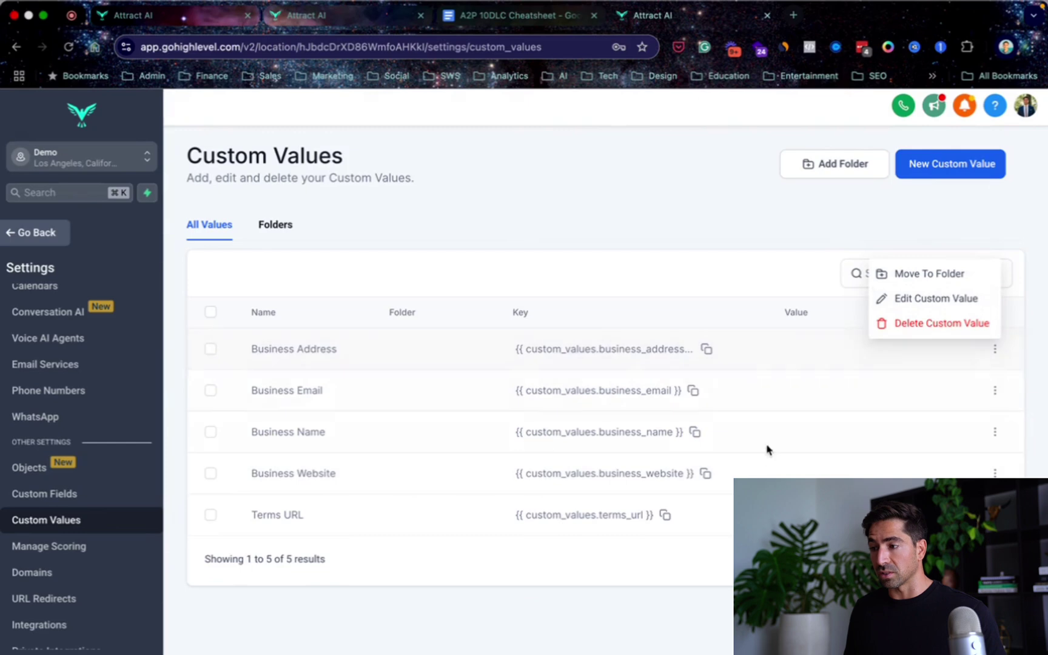
left_click(756, 352)
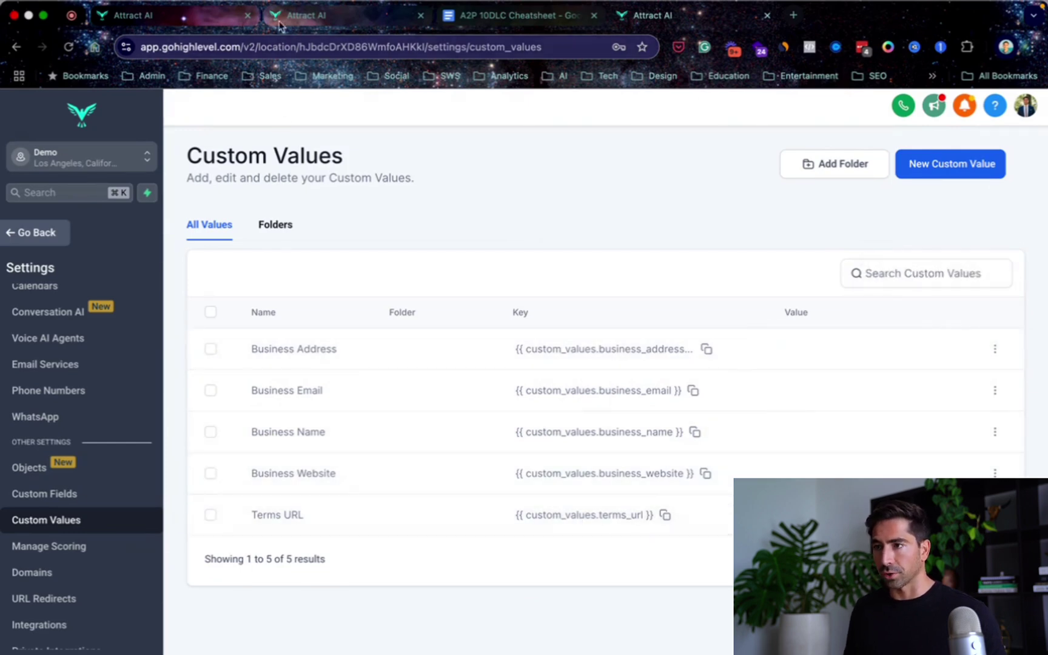
left_click(299, 17)
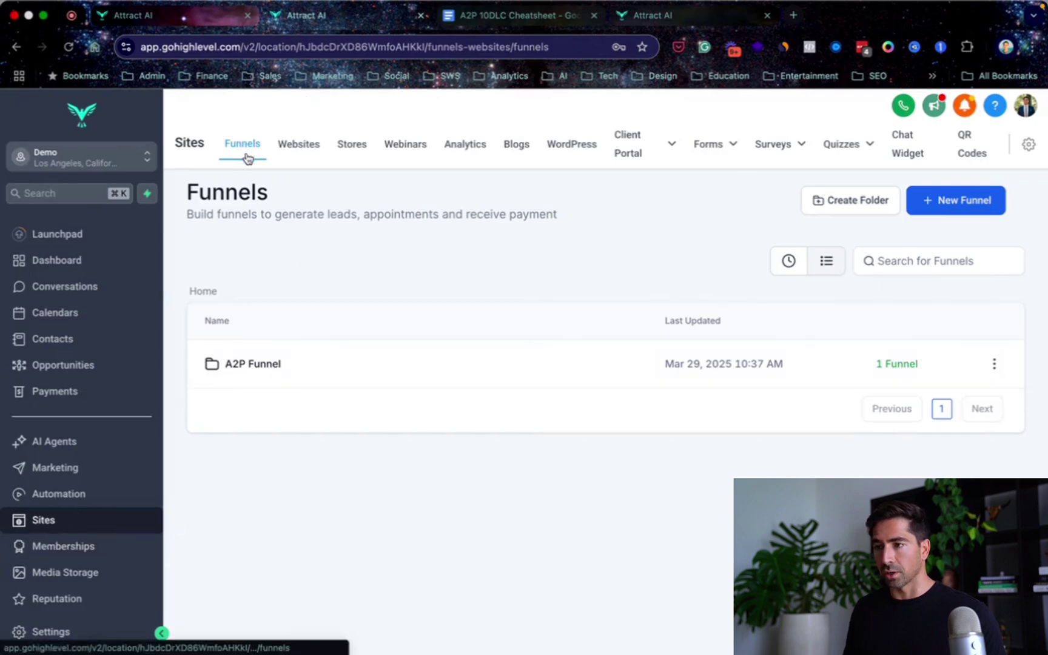
Open the A2P Funnel's Terms & Conditions funnel, keep its scalingflow.com domain, and view its steps.
left_click(263, 369)
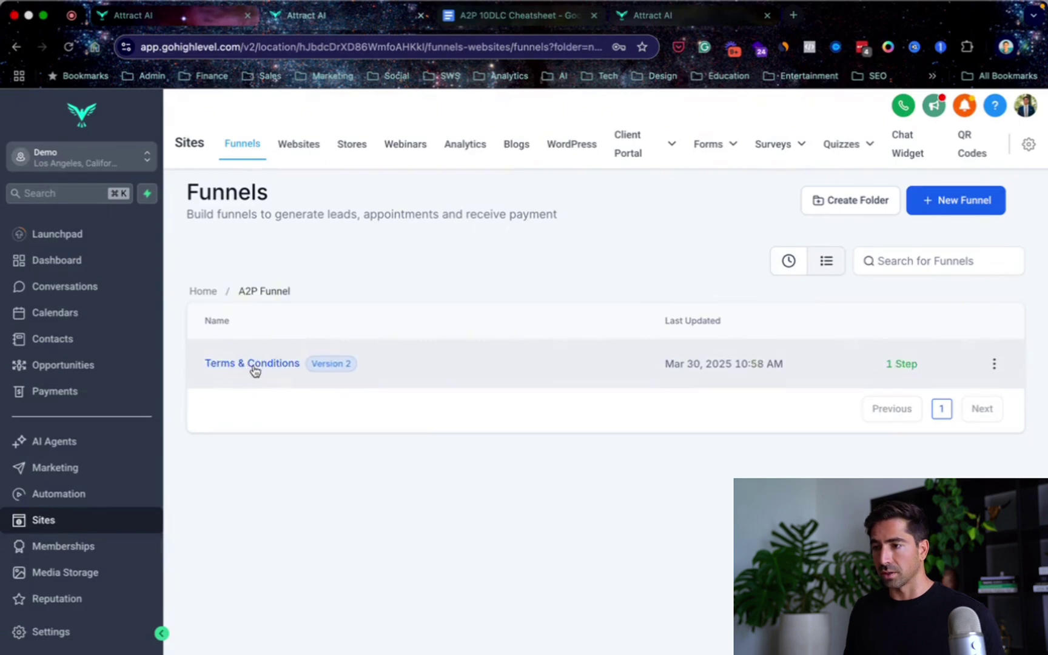
left_click(255, 367)
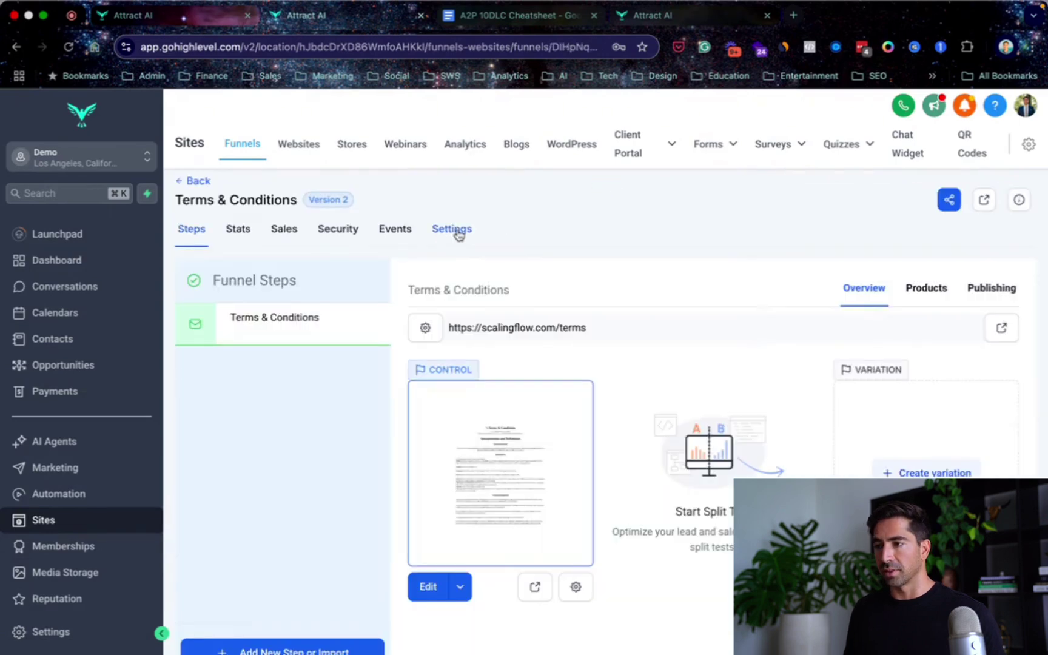
left_click(459, 235)
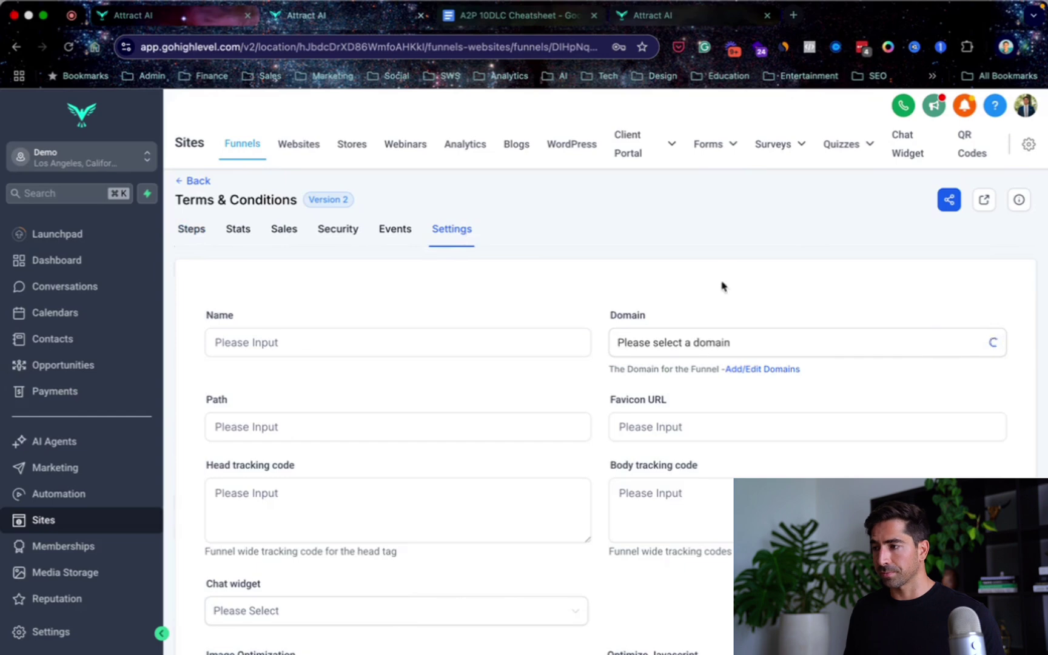
left_click(782, 347)
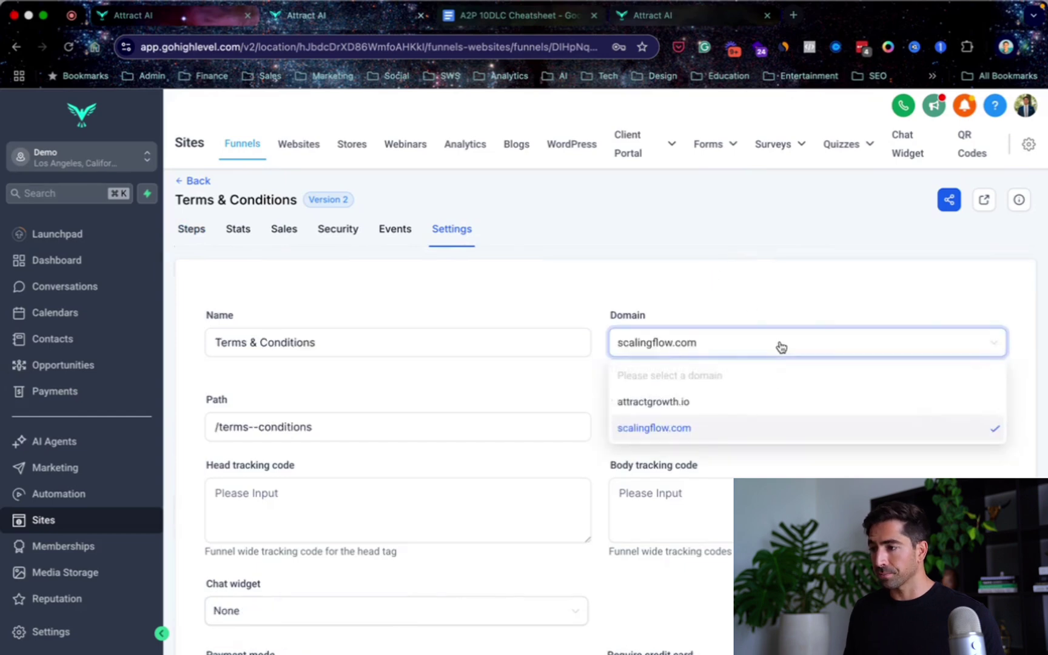
left_click(762, 308)
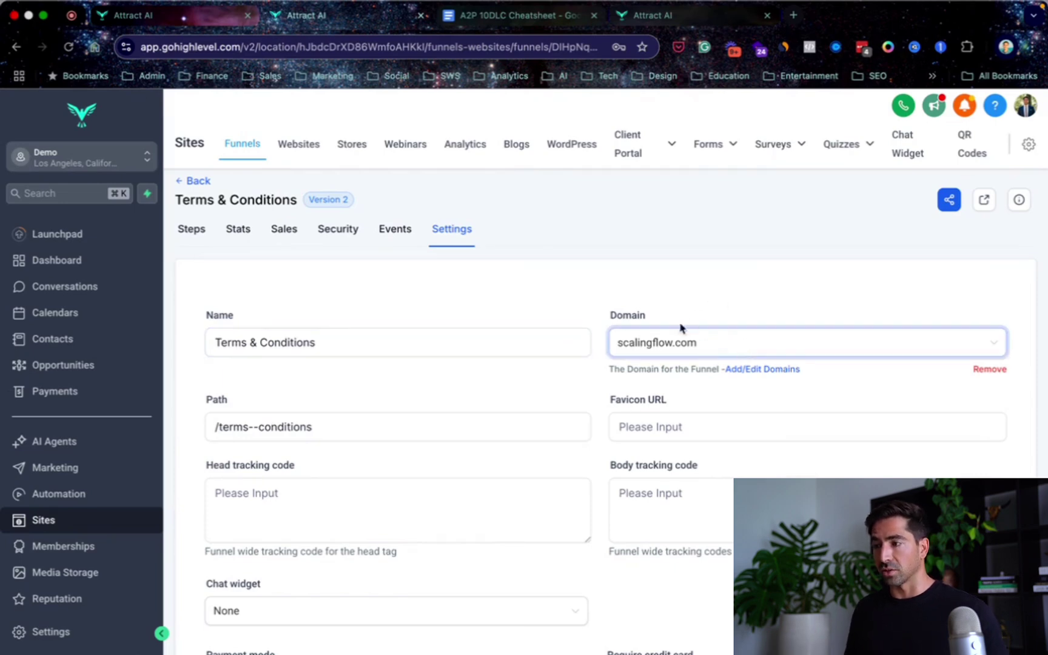
left_click(194, 234)
triple_click(546, 330)
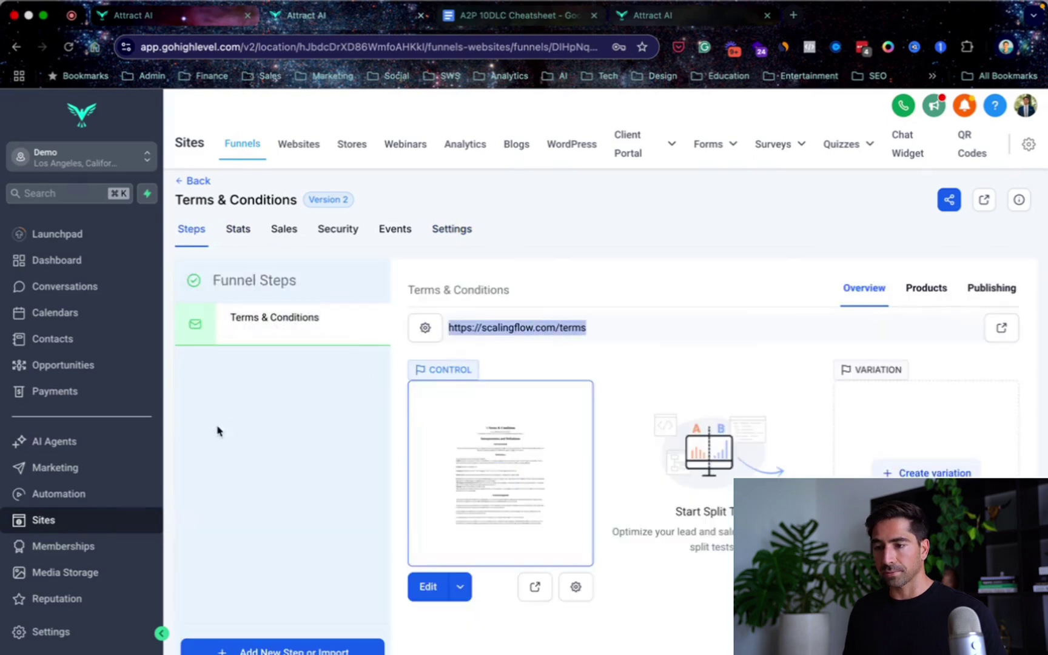
left_click(49, 631)
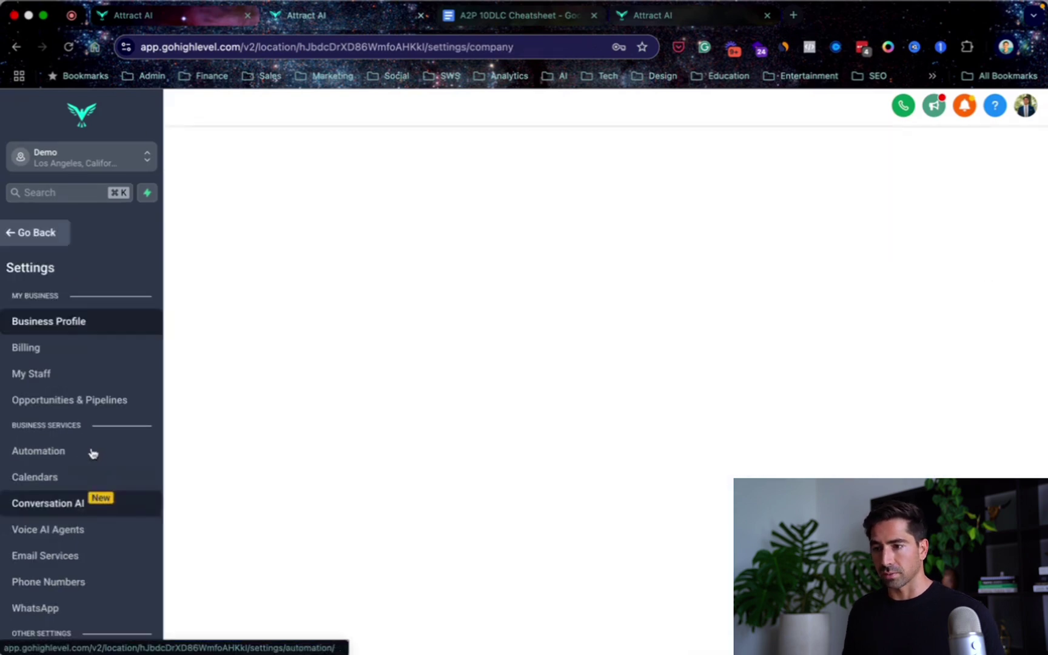
scroll(90, 447, "down", 3)
left_click(46, 618)
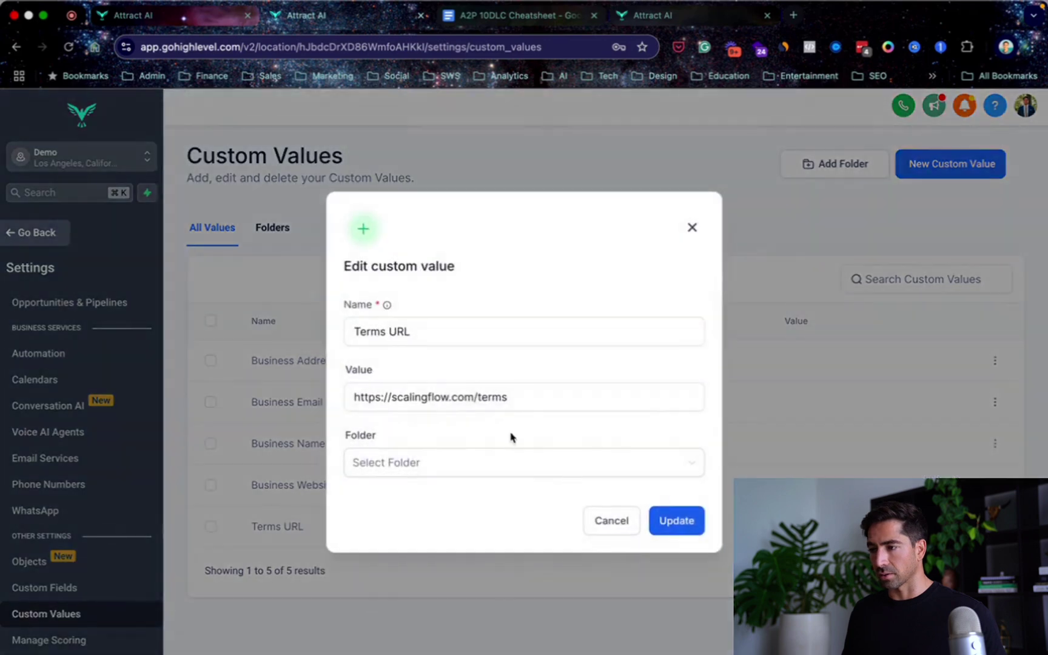
double_click(494, 398)
left_click(498, 397)
left_click(681, 522)
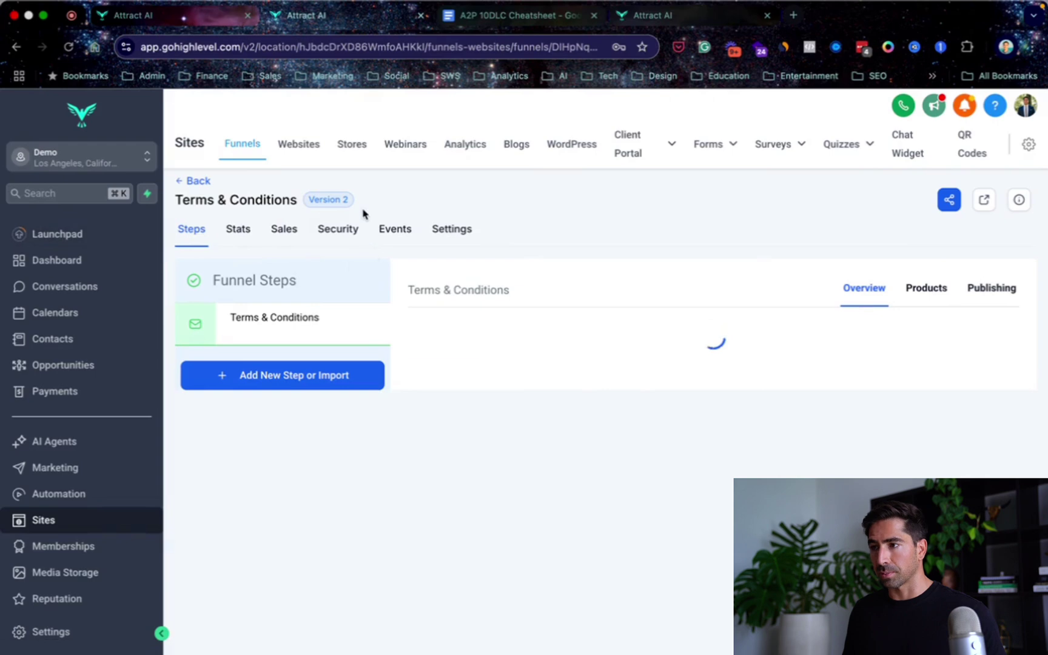
Open the A2P Compliance Form in the builder and select its Terms of Service & Privacy Policy text.
mouse_move(715, 148)
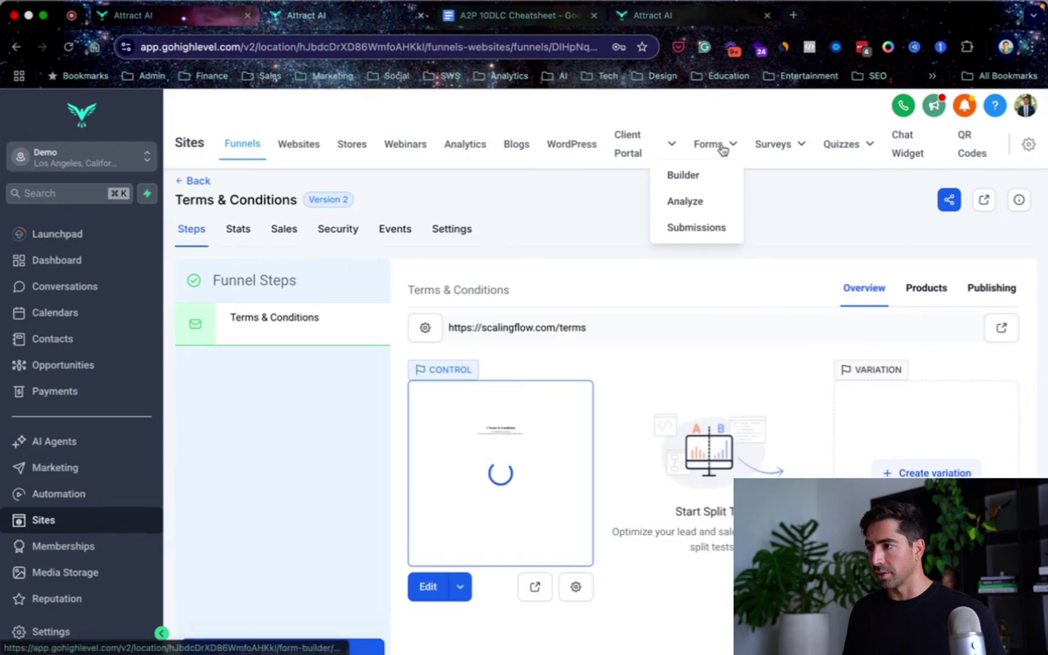
left_click(695, 176)
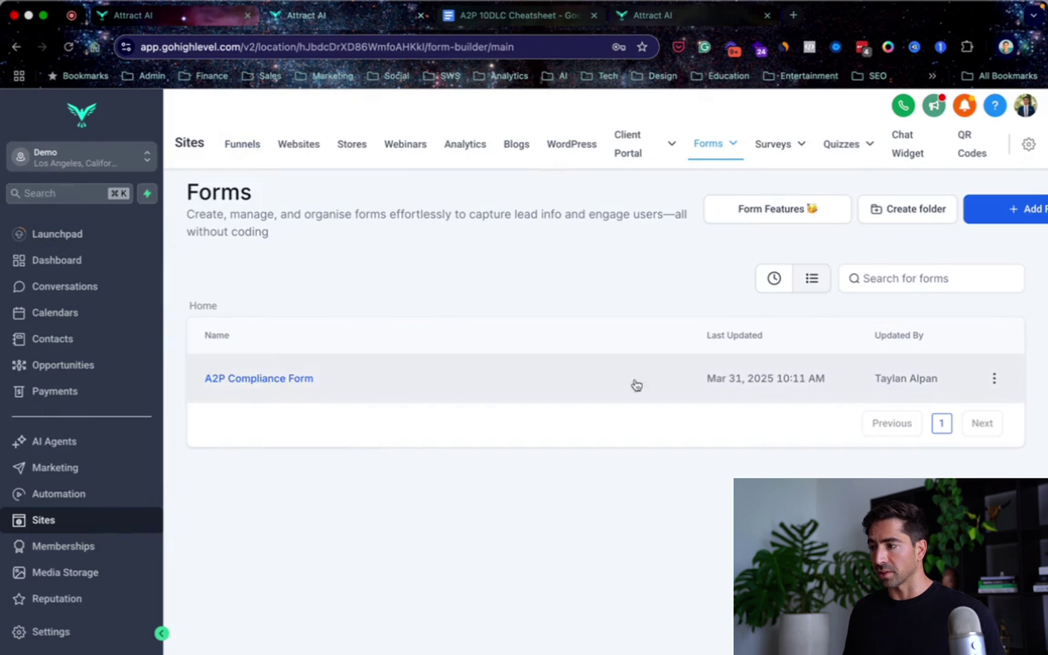
left_click(994, 378)
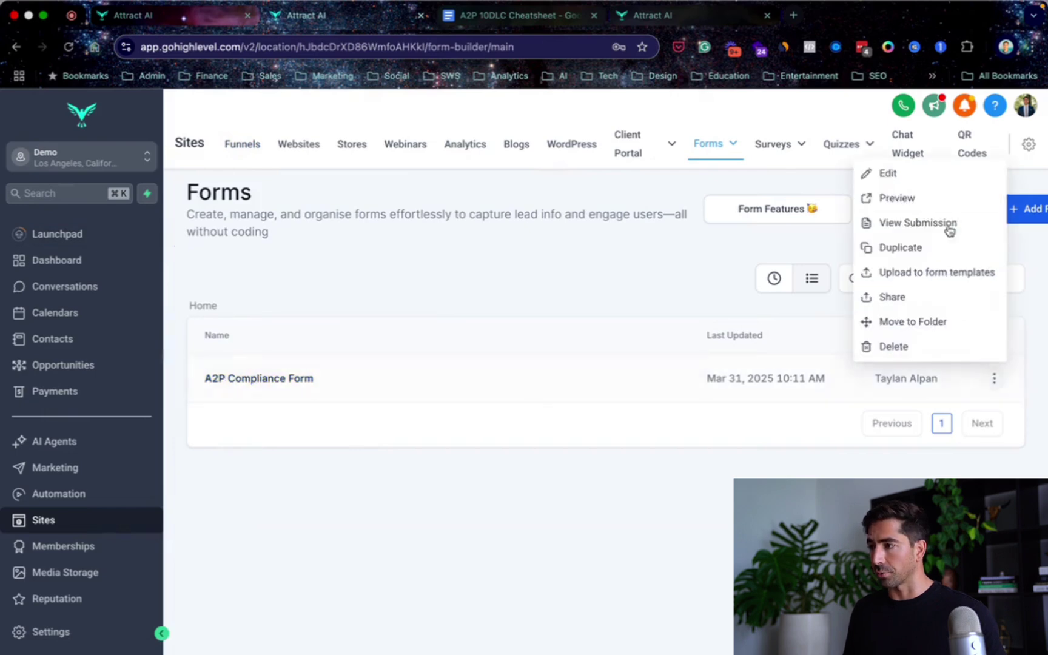
left_click(895, 180)
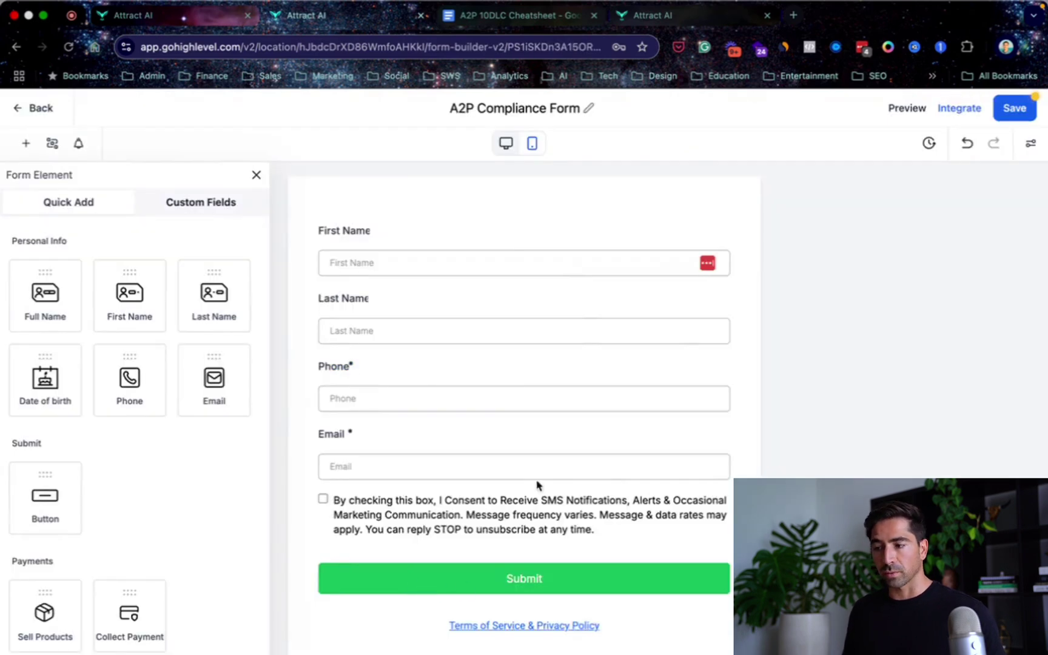
scroll(409, 365, "down", 1)
scroll(414, 377, "up", 1)
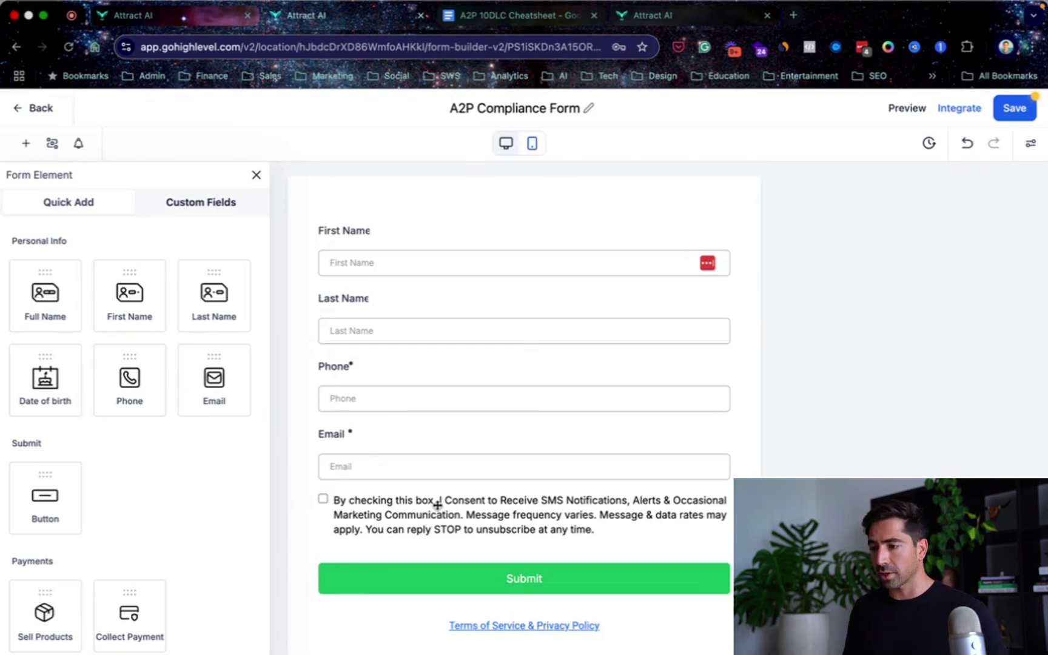
scroll(436, 504, "down", 1)
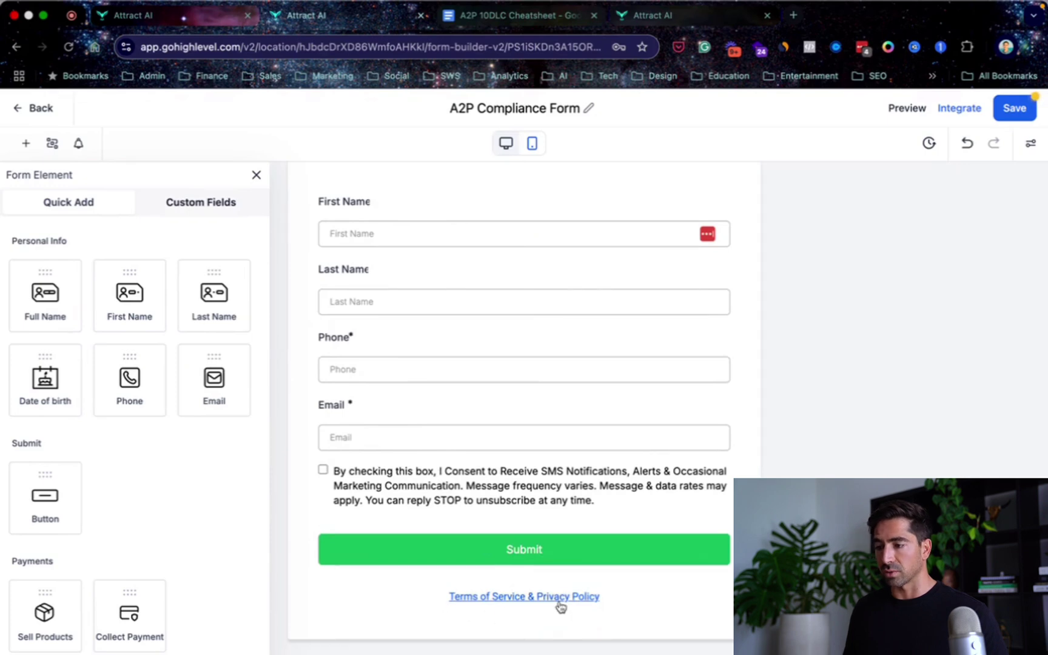
left_click(536, 600)
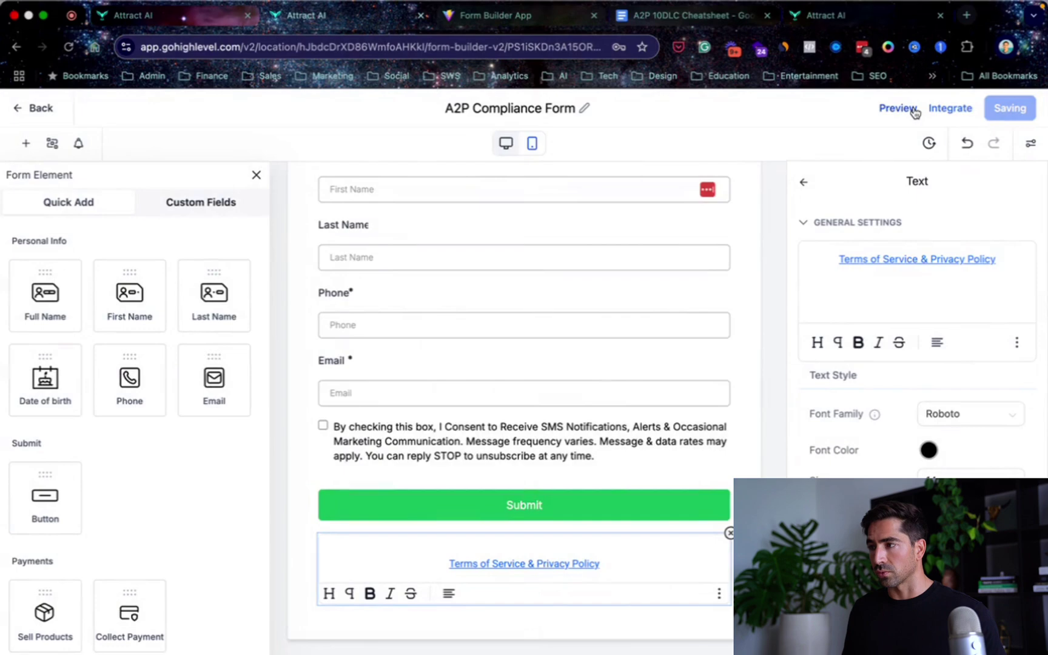
left_click(879, 118)
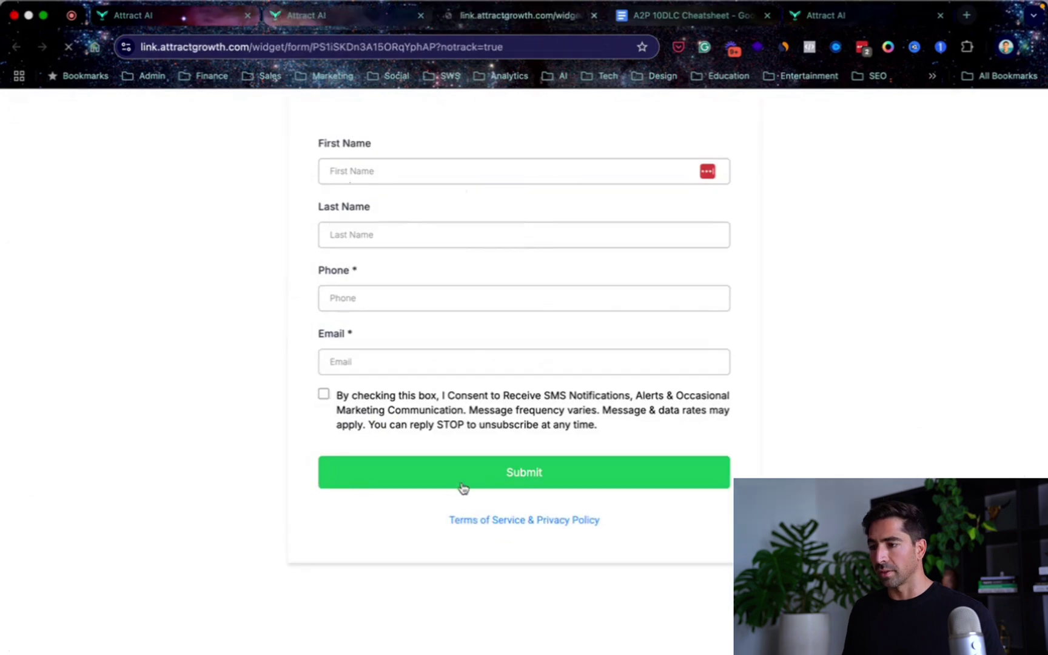
left_click(509, 521)
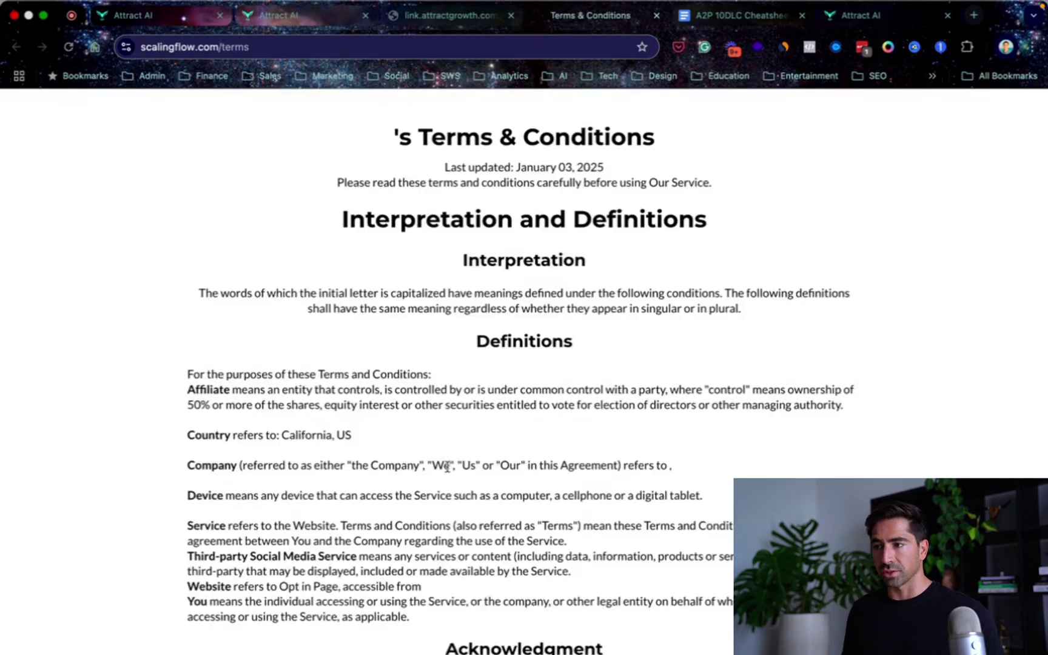
scroll(447, 466, "down", 20)
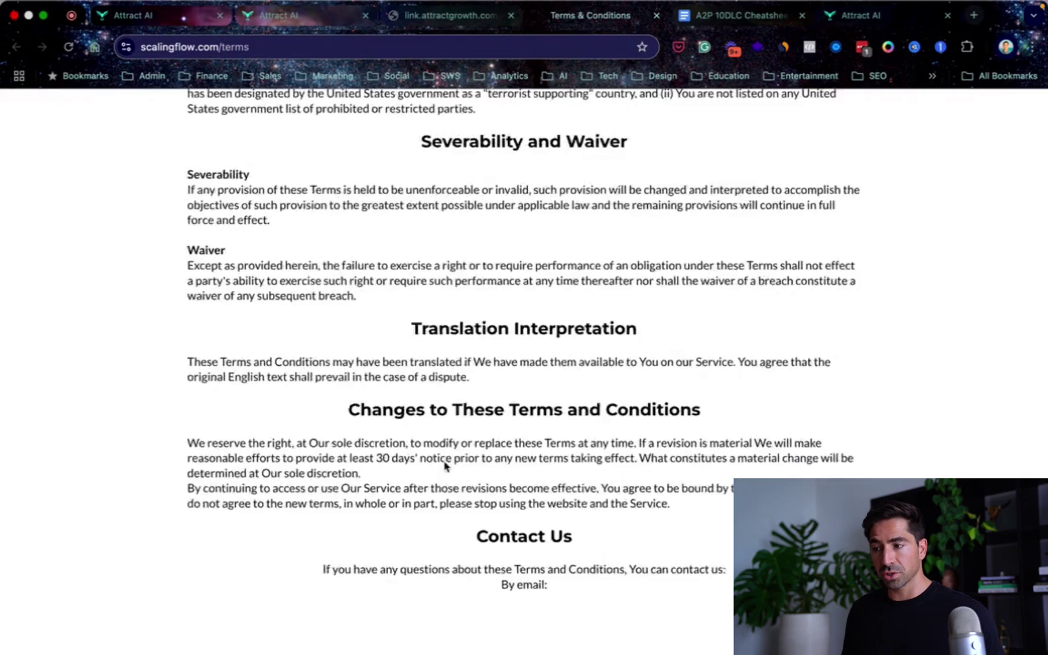
scroll(445, 466, "up", 20)
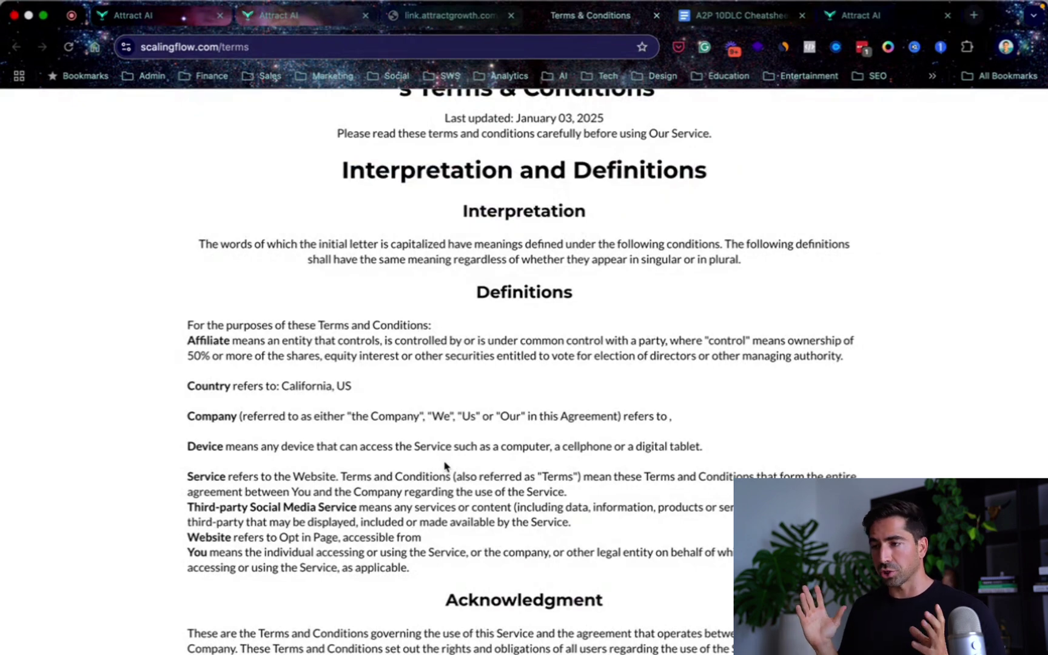
scroll(444, 466, "up", 2)
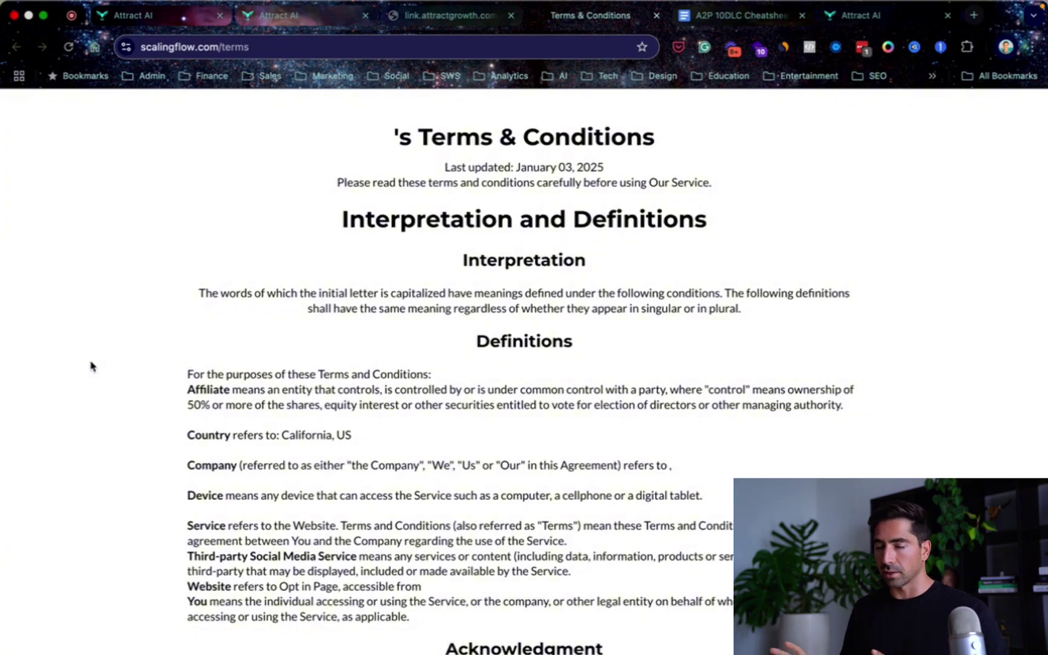
scroll(91, 367, "down", 20)
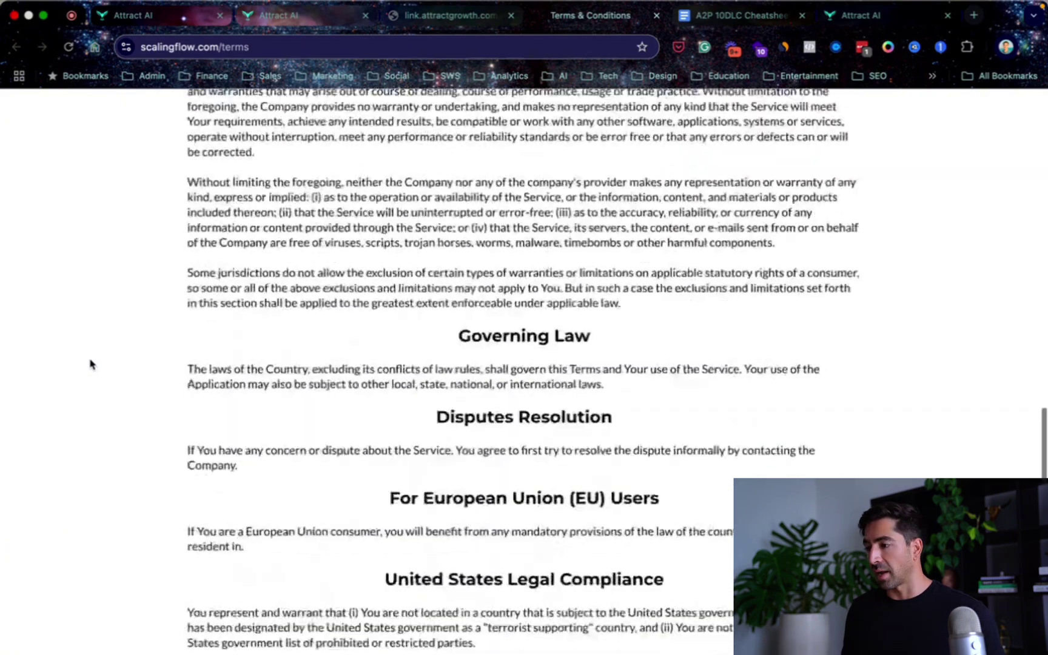
scroll(91, 364, "up", 20)
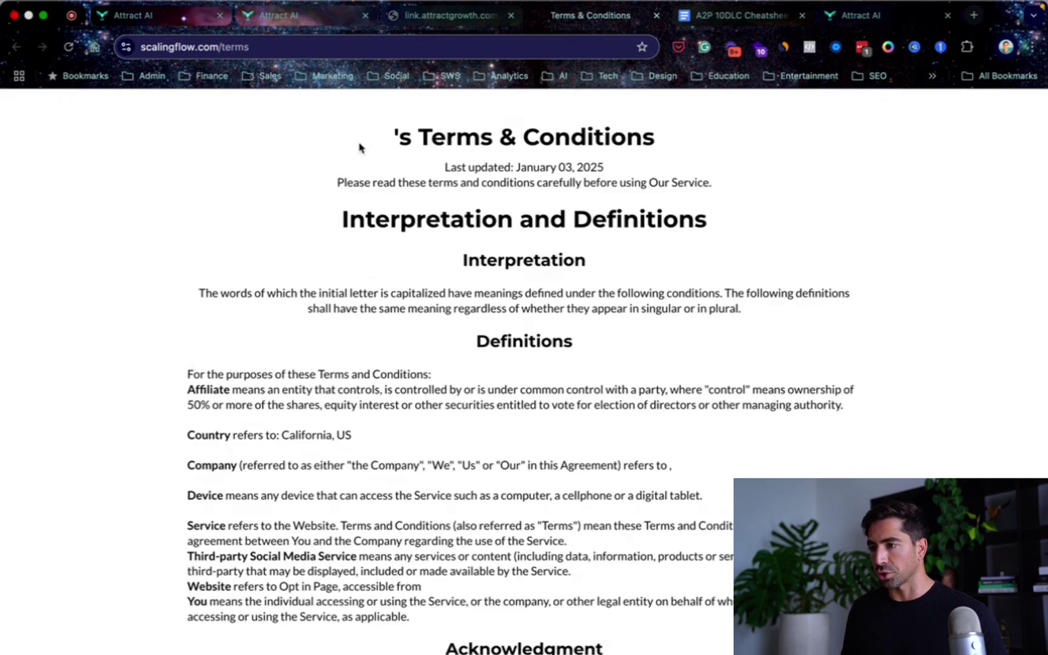
scroll(348, 216, "down", 20)
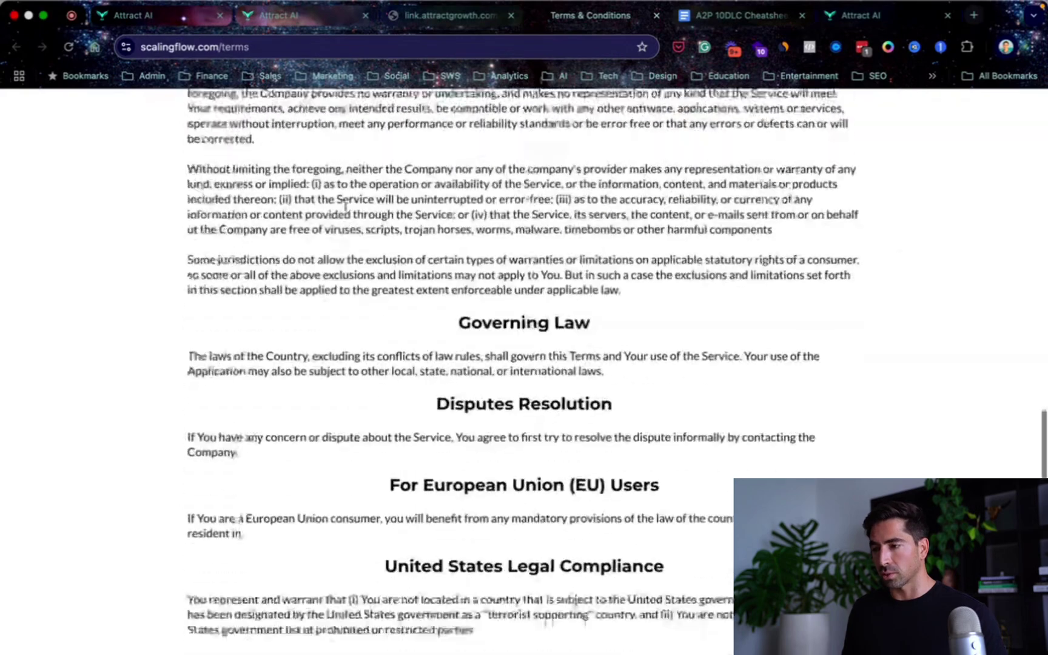
scroll(346, 209, "up", 20)
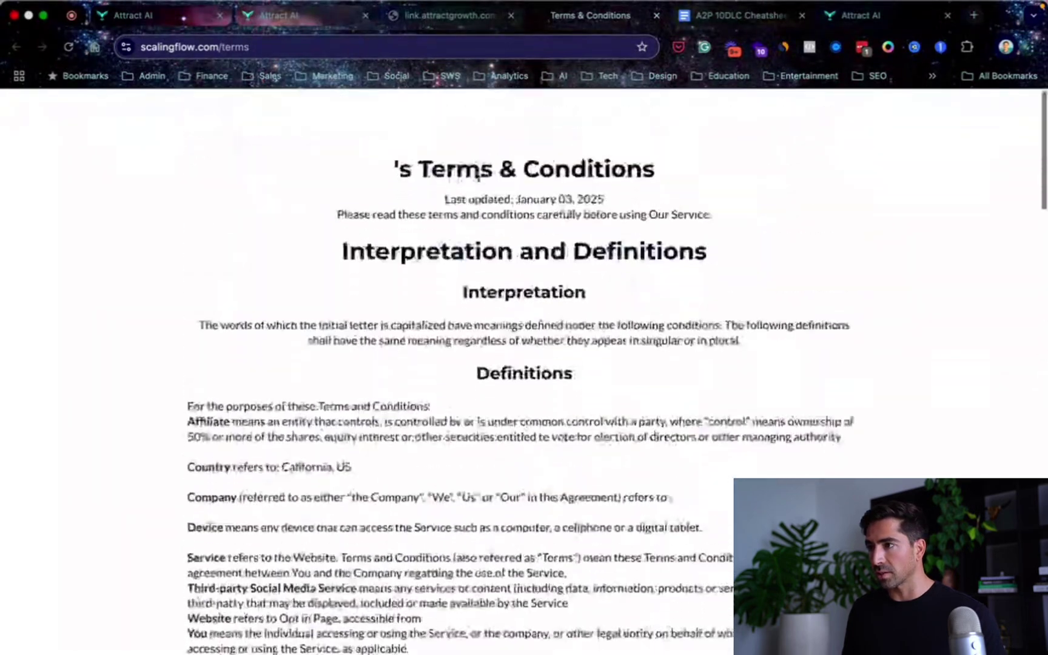
left_click(449, 19)
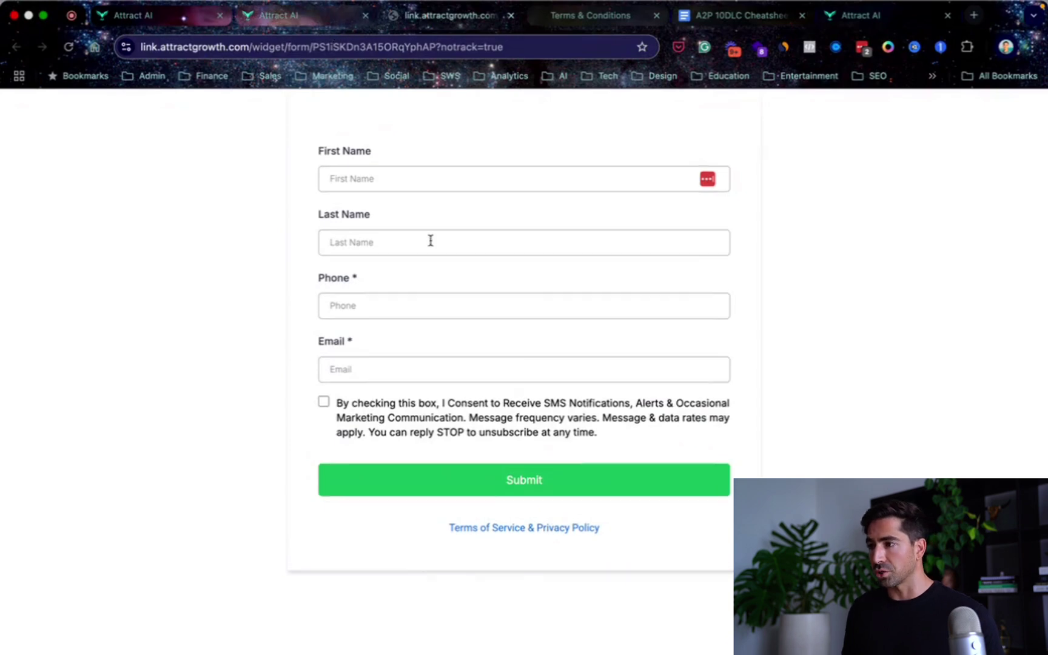
Replace the User Consent landing-page link placeholder with the A2P Compliance Form's shareable link.
left_click(276, 18)
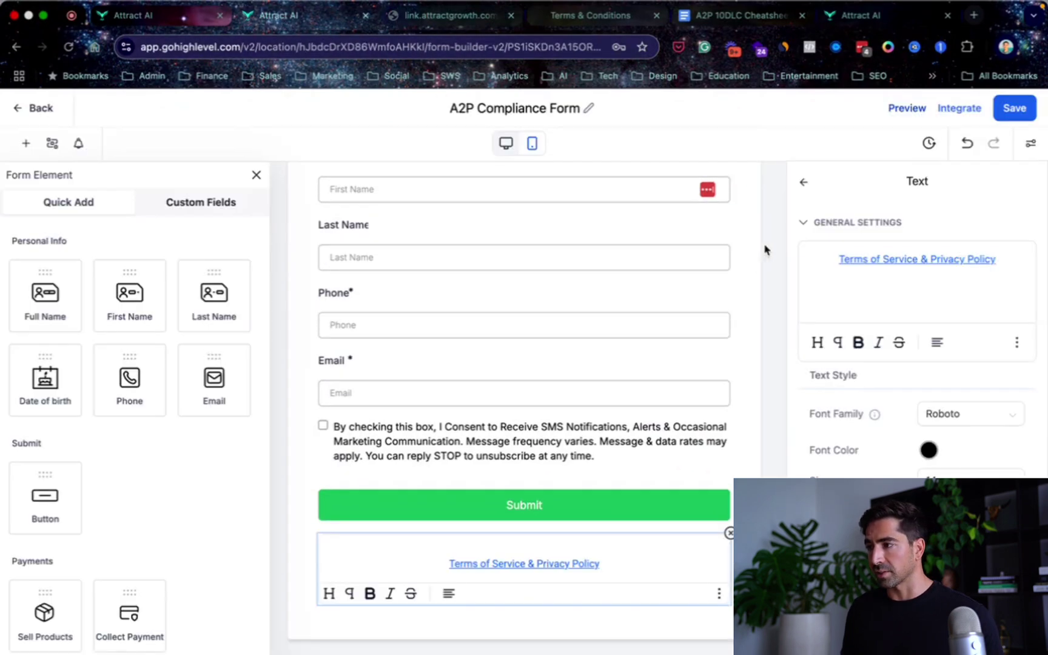
left_click(963, 112)
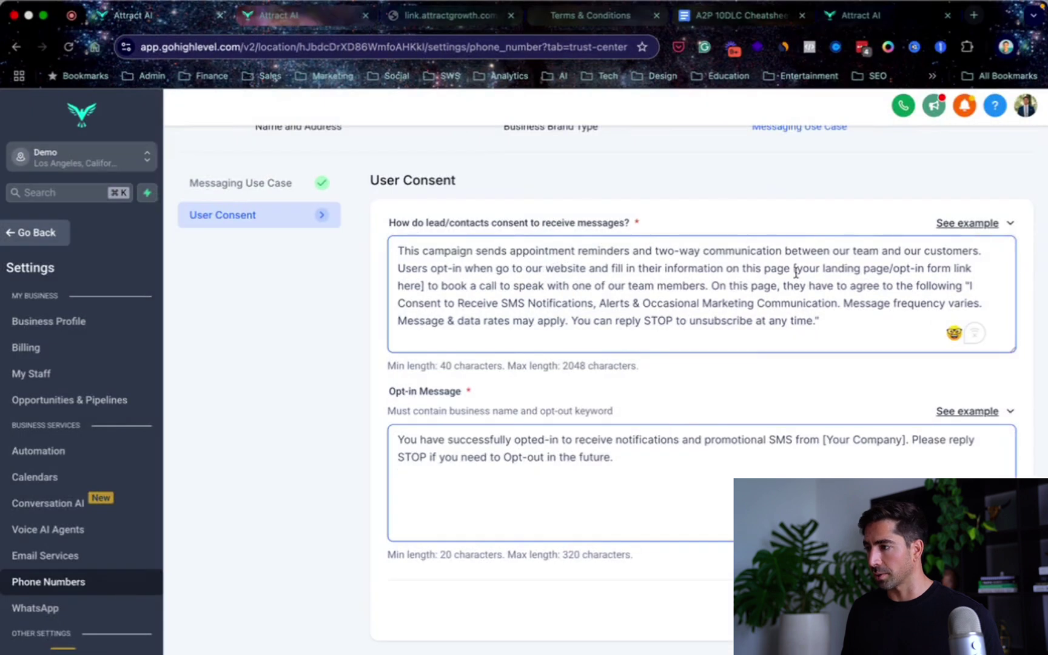
left_click_drag(794, 267, 425, 285)
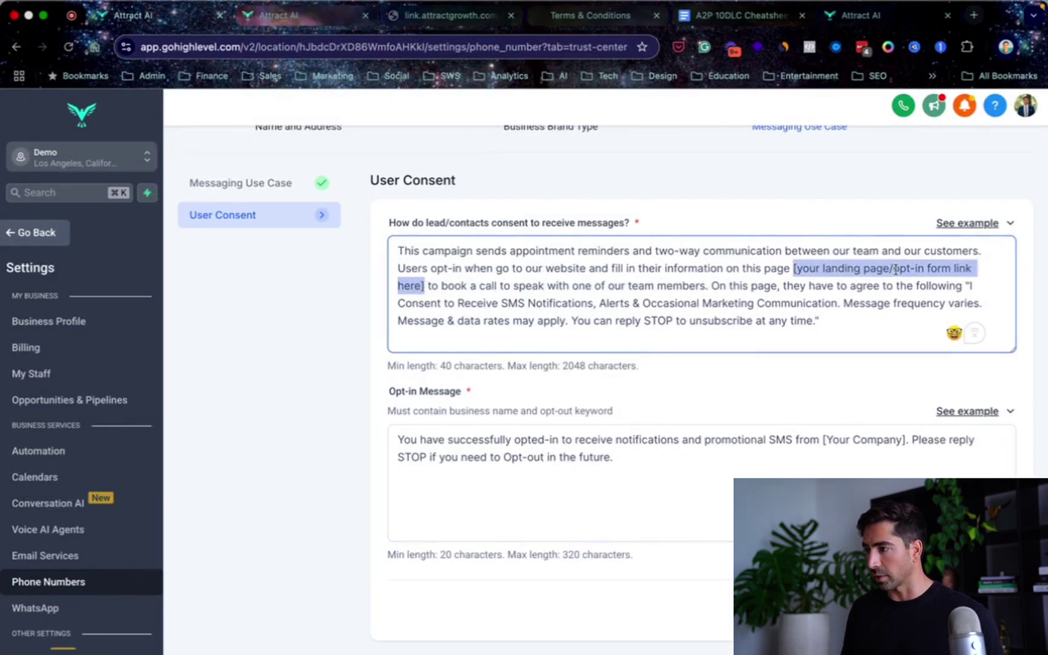
type("https://link.attractgrowth.com/widget/form/PS1iSKDn3A15ORqYphAP")
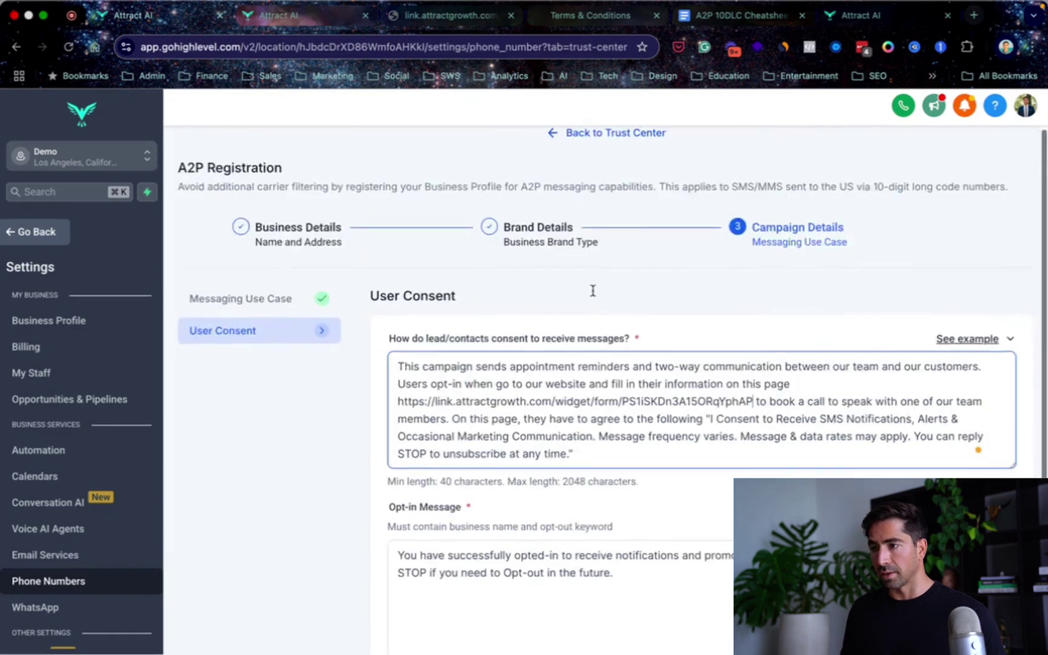